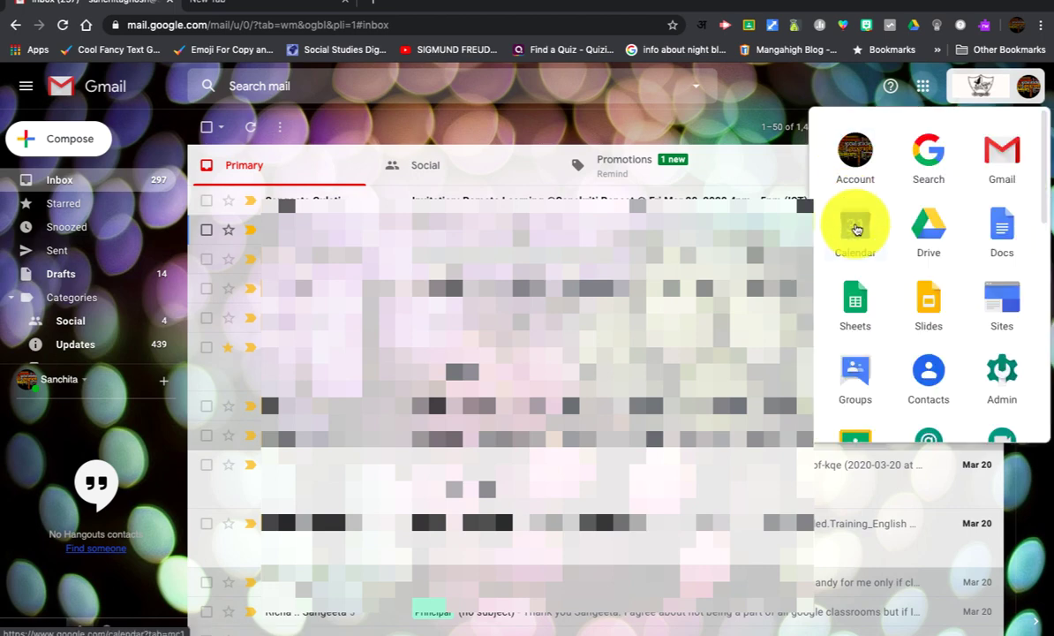
Switch from Gmail to Google Calendar and look through the available calendar view options
{"action": "left_click", "coordinate": [855, 227]}
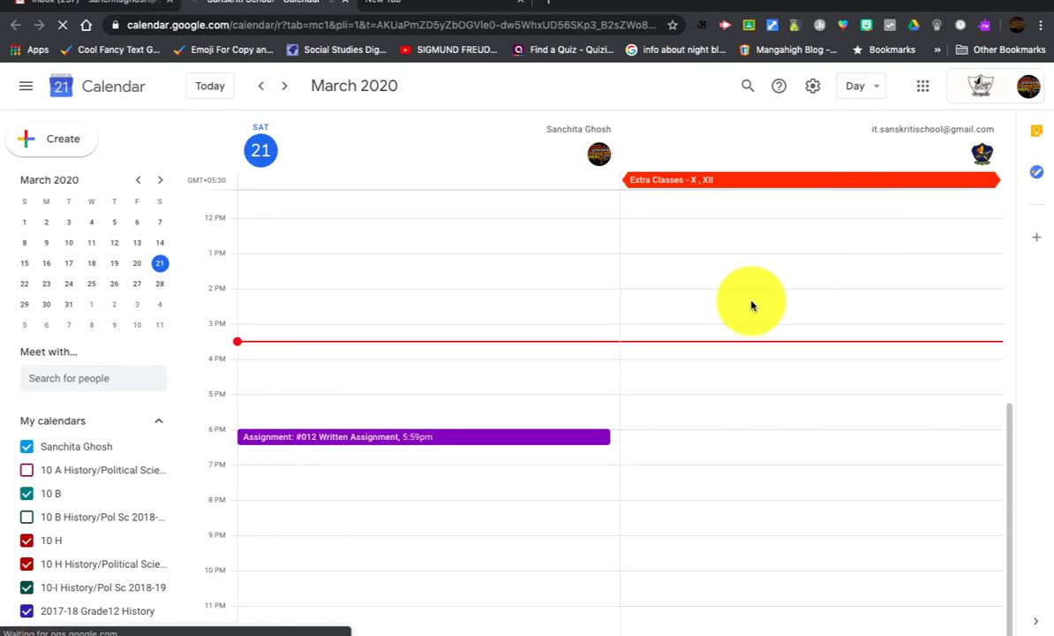
{"action": "left_click", "coordinate": [858, 88]}
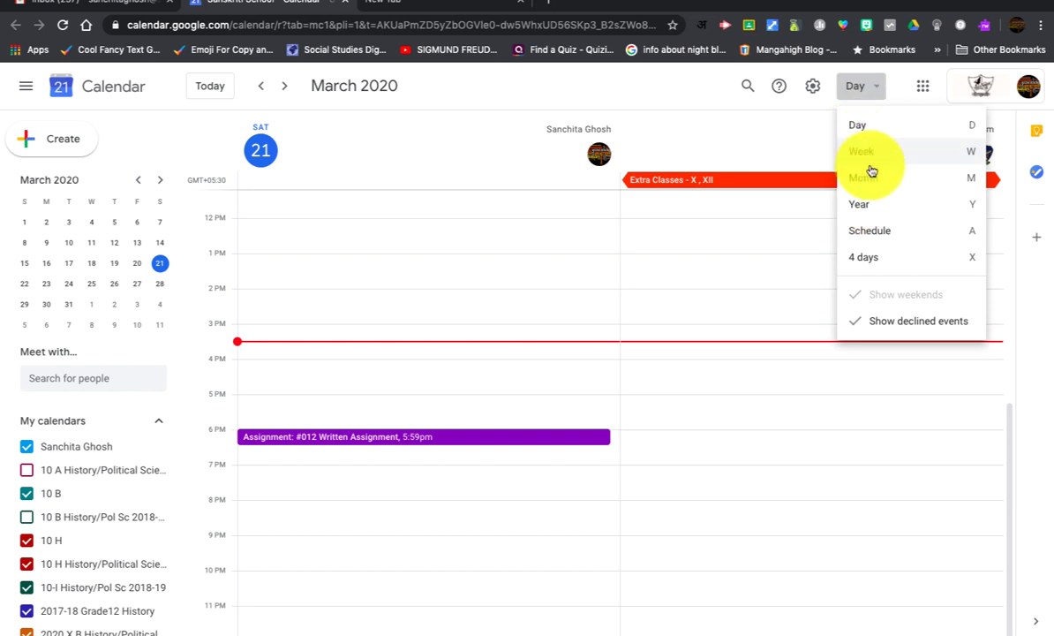
{"action": "left_click", "coordinate": [734, 141]}
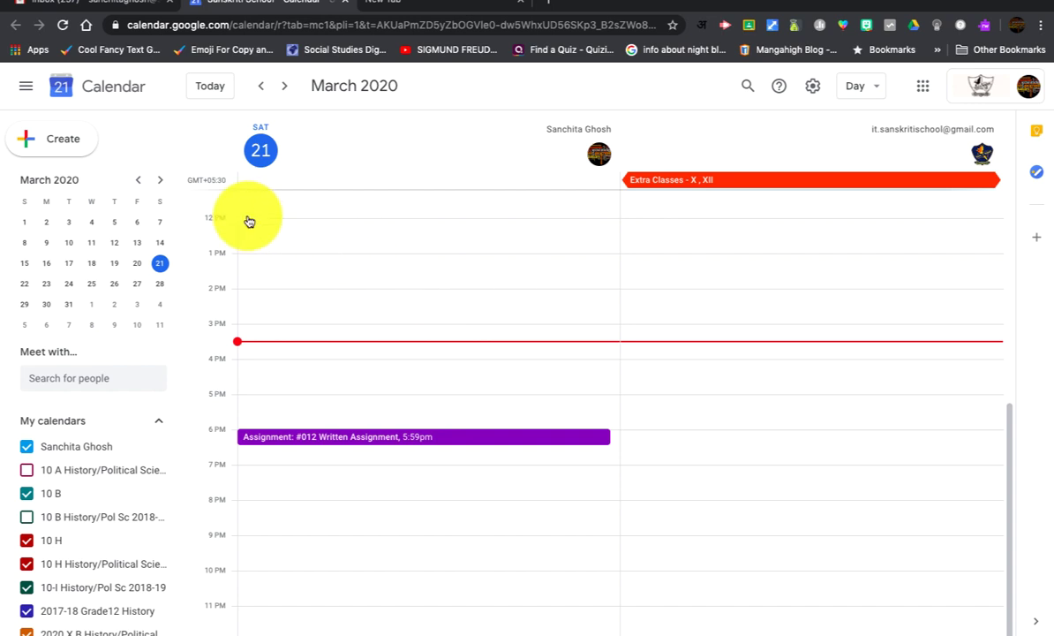
Create a new calendar event titled "Session 1: Date"
{"action": "left_click", "coordinate": [75, 148]}
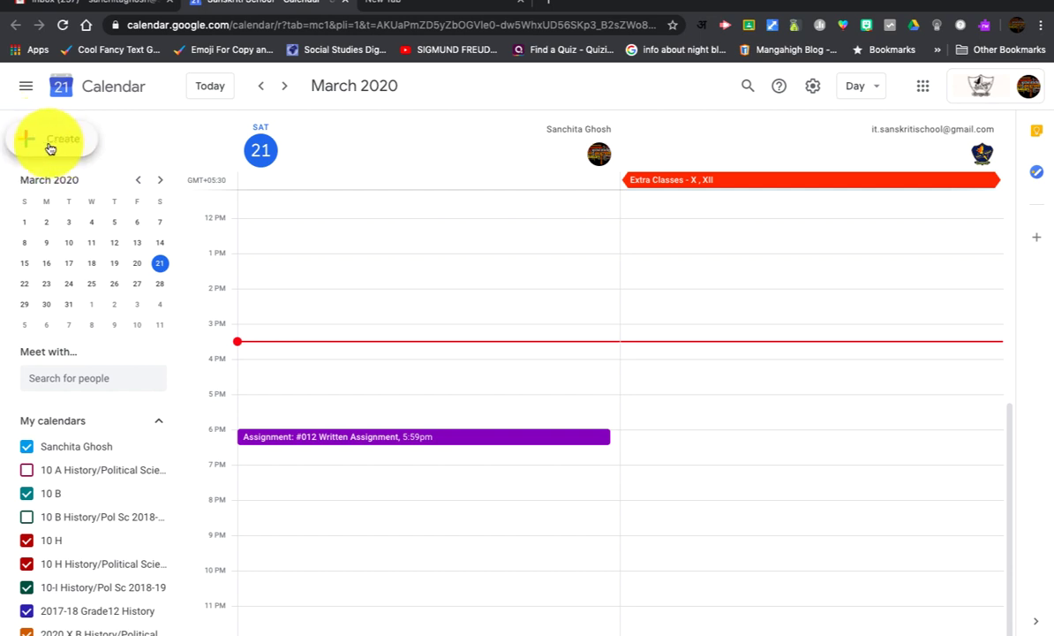
{"action": "left_click", "coordinate": [54, 142]}
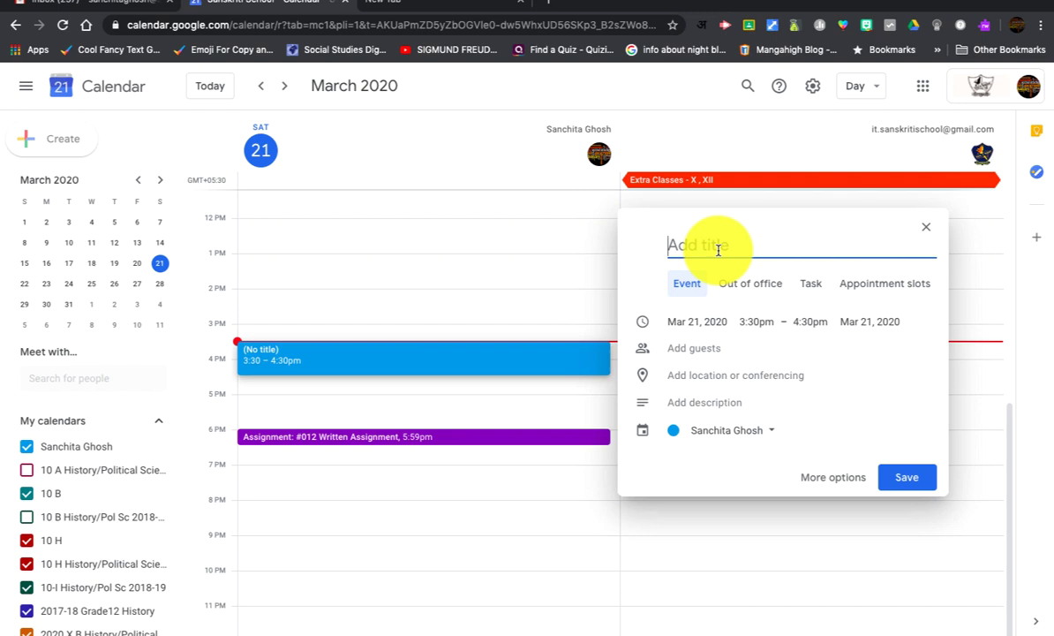
{"action": "type", "text": "Session "}
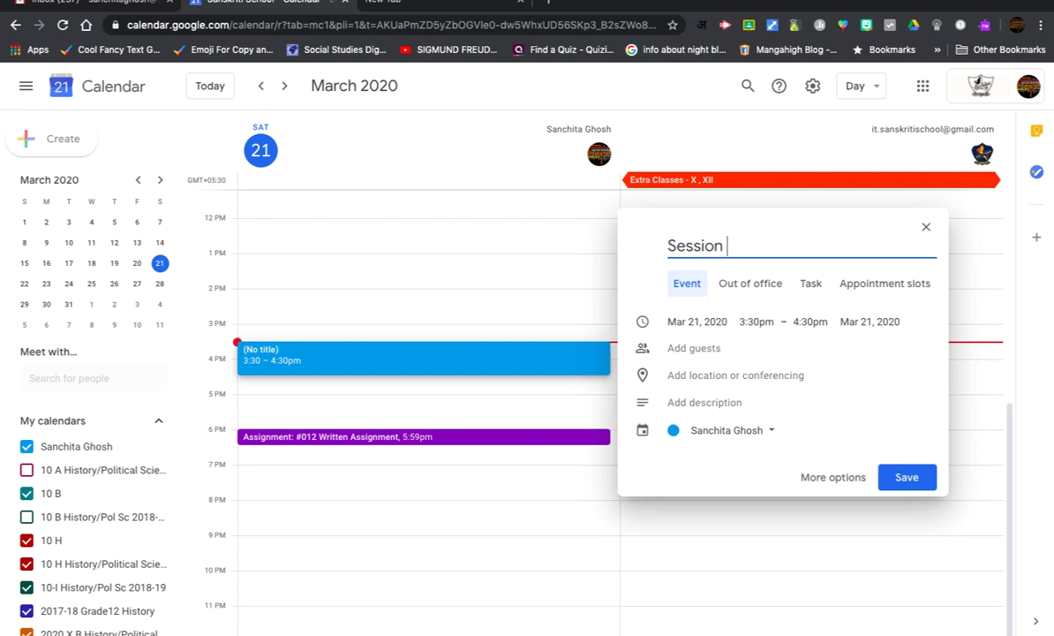
{"action": "type", "text": "1: Date"}
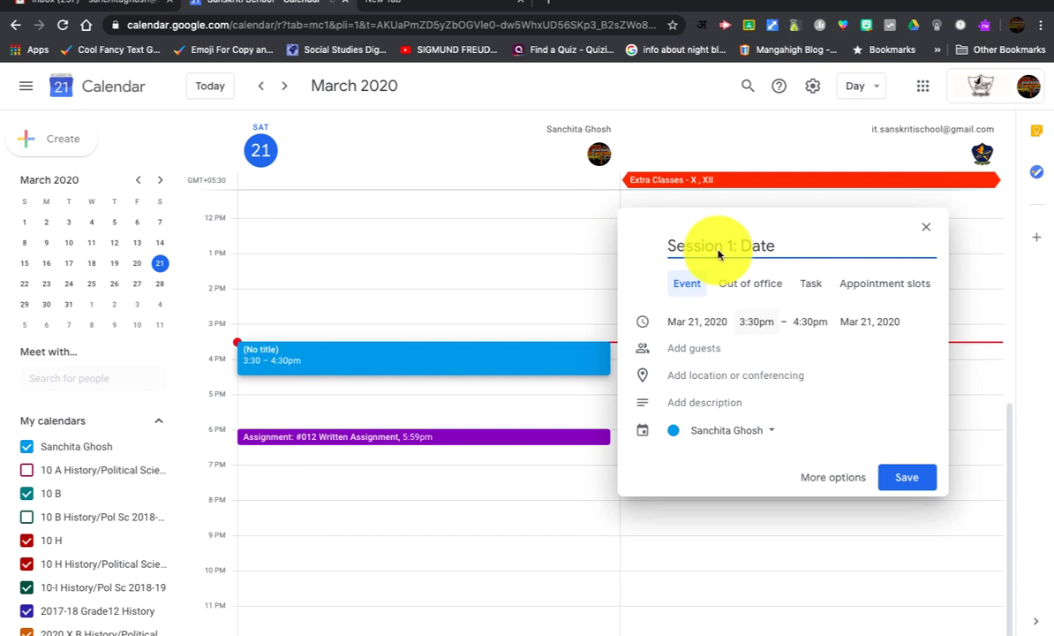
Schedule the event for March 23, 2020, from 9:00am to 9:45am
{"action": "left_click", "coordinate": [717, 327]}
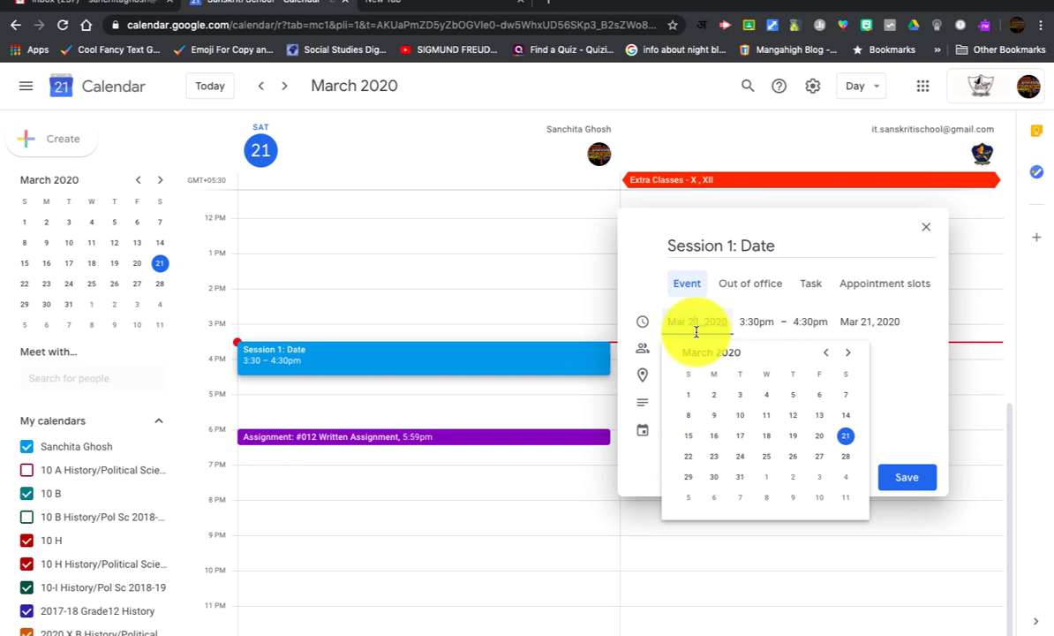
{"action": "left_click", "coordinate": [719, 455]}
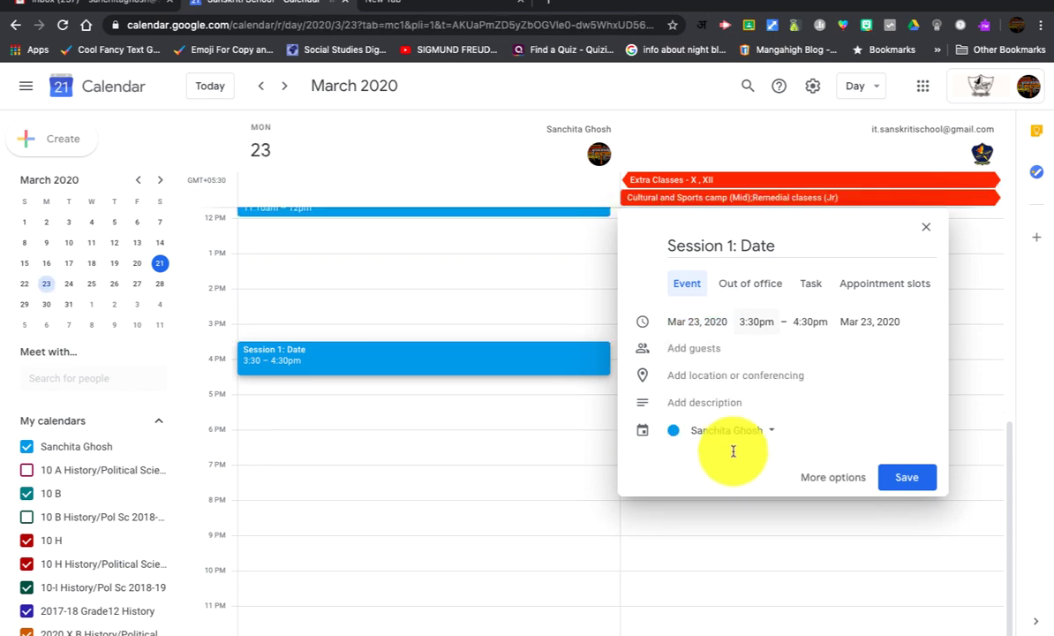
{"action": "left_click", "coordinate": [766, 323]}
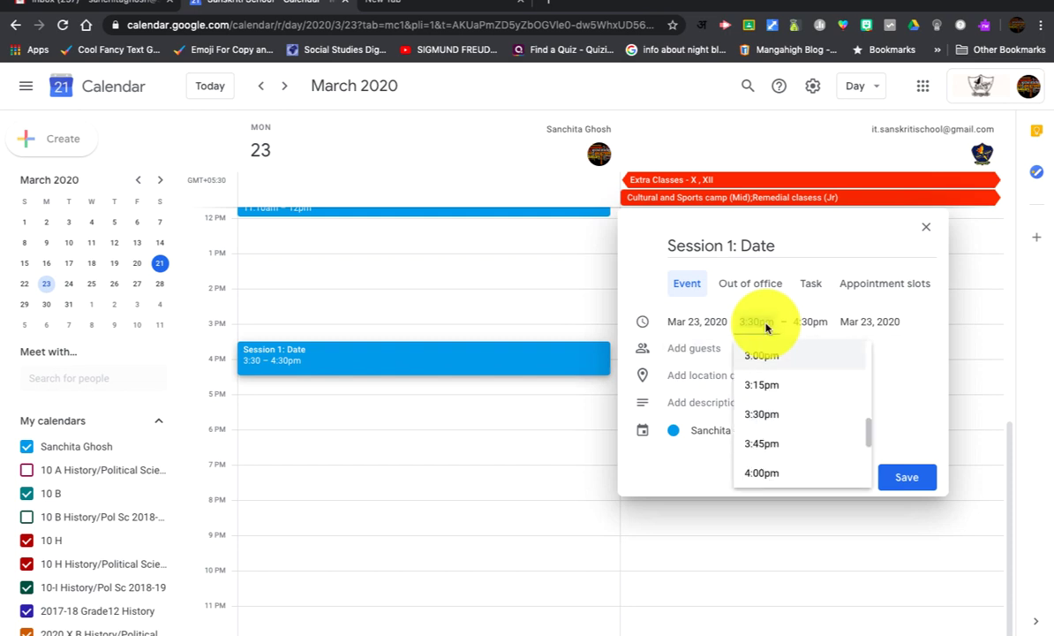
{"action": "scroll", "coordinate": [766, 328], "scroll_direction": "up", "scroll_amount": 11}
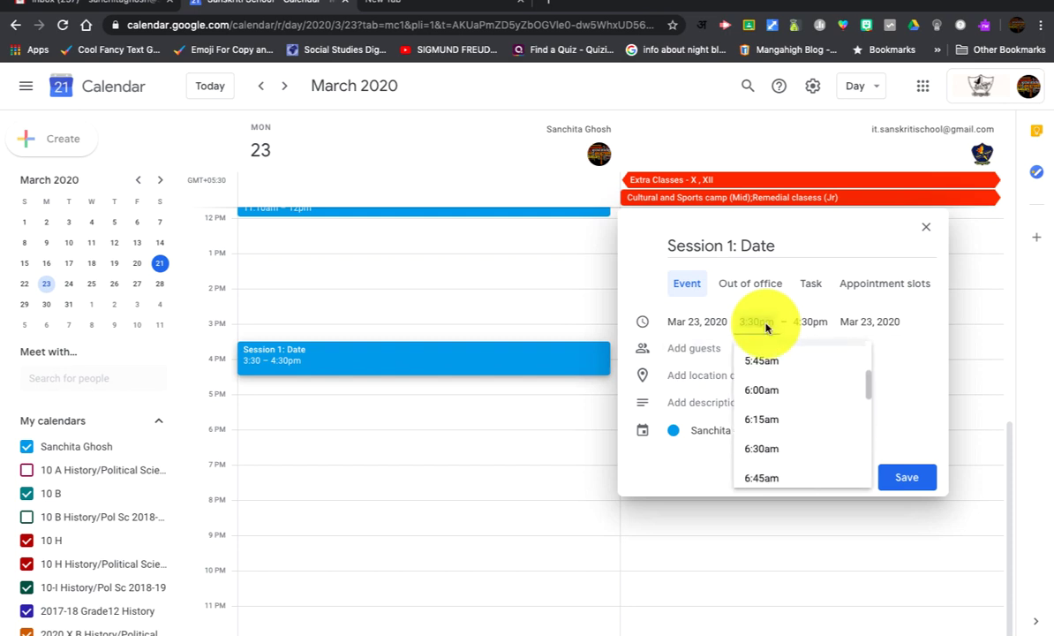
{"action": "scroll", "coordinate": [765, 325], "scroll_direction": "down", "scroll_amount": 5}
{"action": "scroll", "coordinate": [767, 325], "scroll_direction": "up", "scroll_amount": 2}
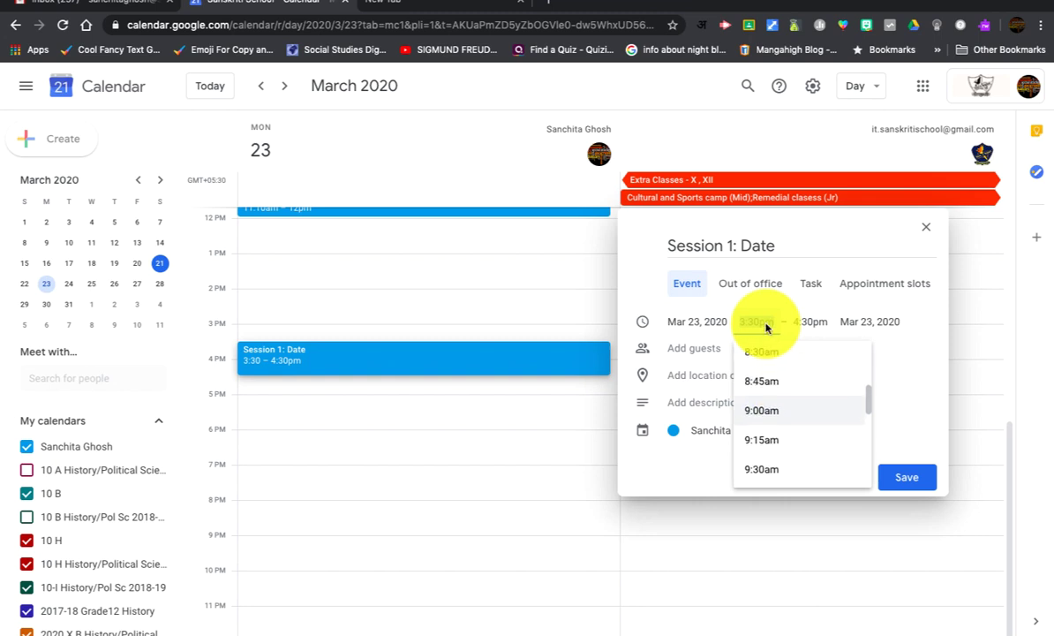
{"action": "left_click", "coordinate": [757, 412]}
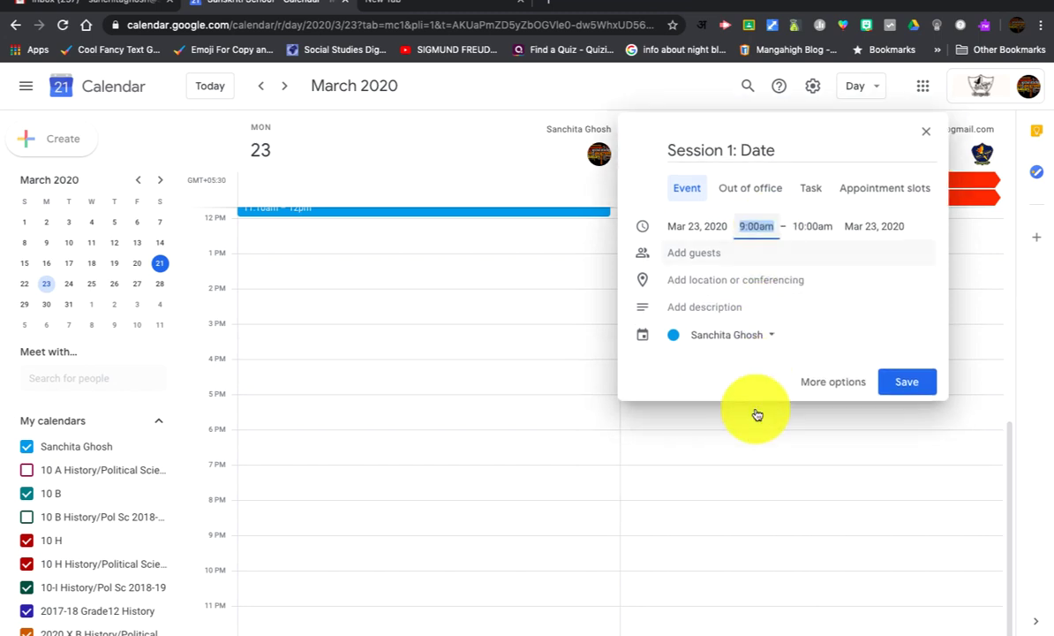
{"action": "left_click", "coordinate": [811, 226]}
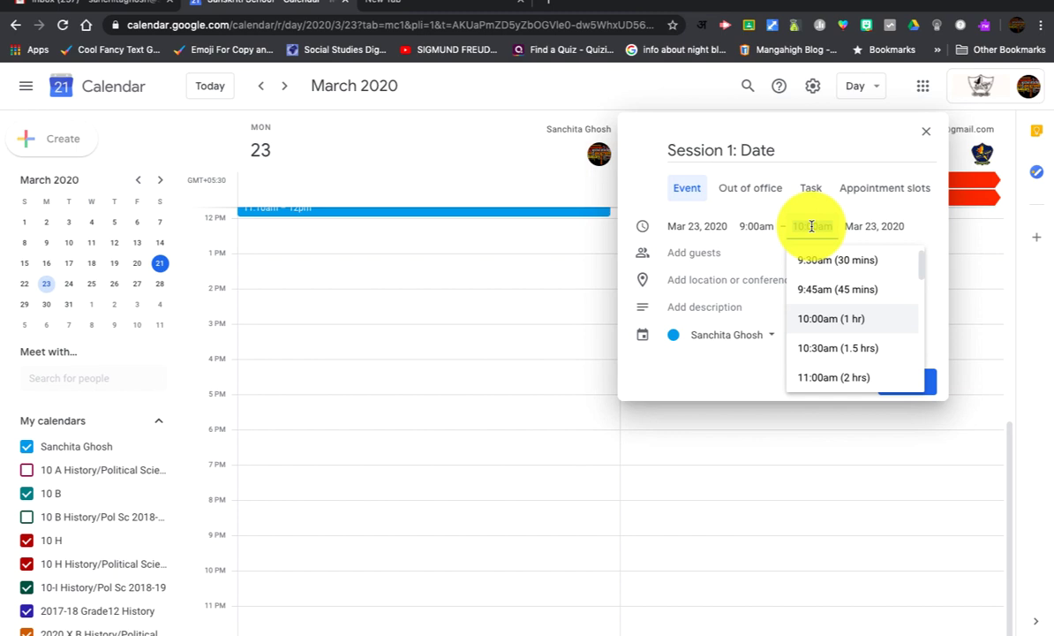
{"action": "left_click", "coordinate": [813, 288]}
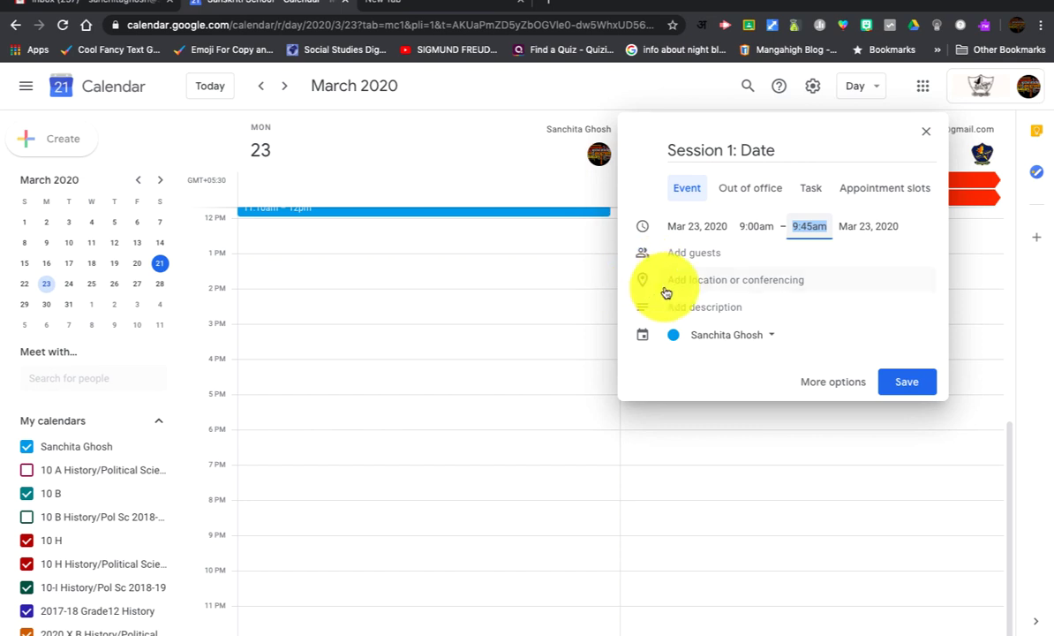
Add Hangouts Meet conferencing to the event, expand its joining details and save the event
{"action": "left_click", "coordinate": [761, 283]}
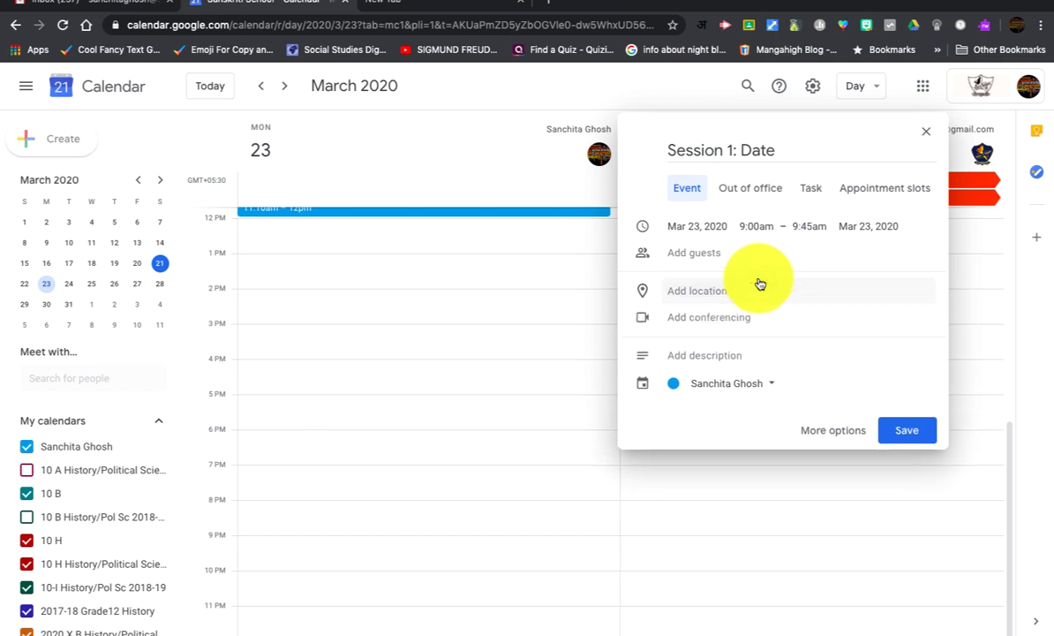
{"action": "left_click", "coordinate": [688, 320]}
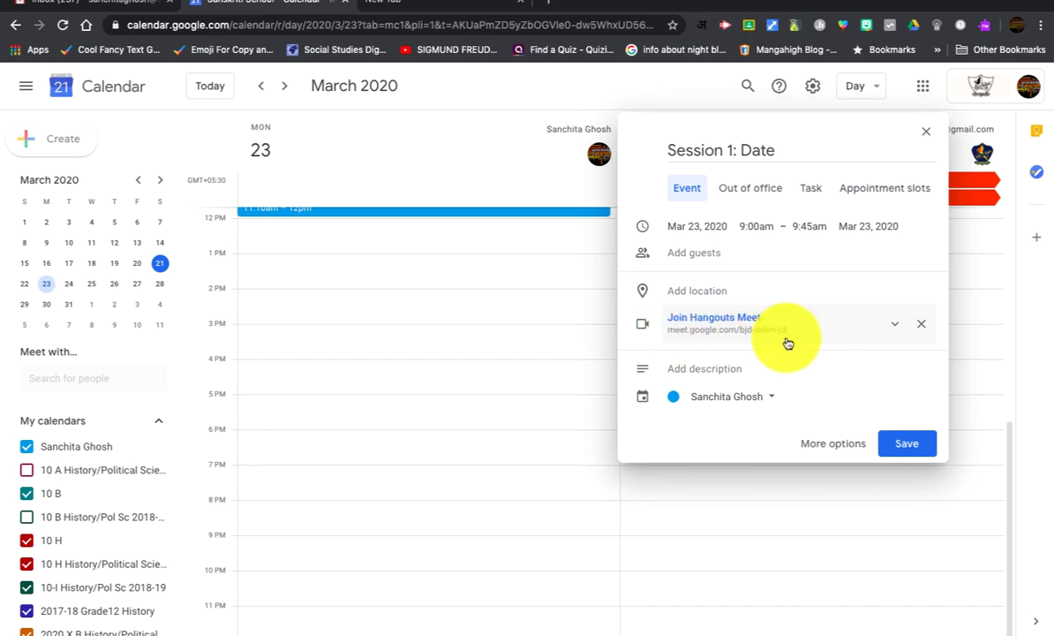
{"action": "left_click", "coordinate": [705, 252]}
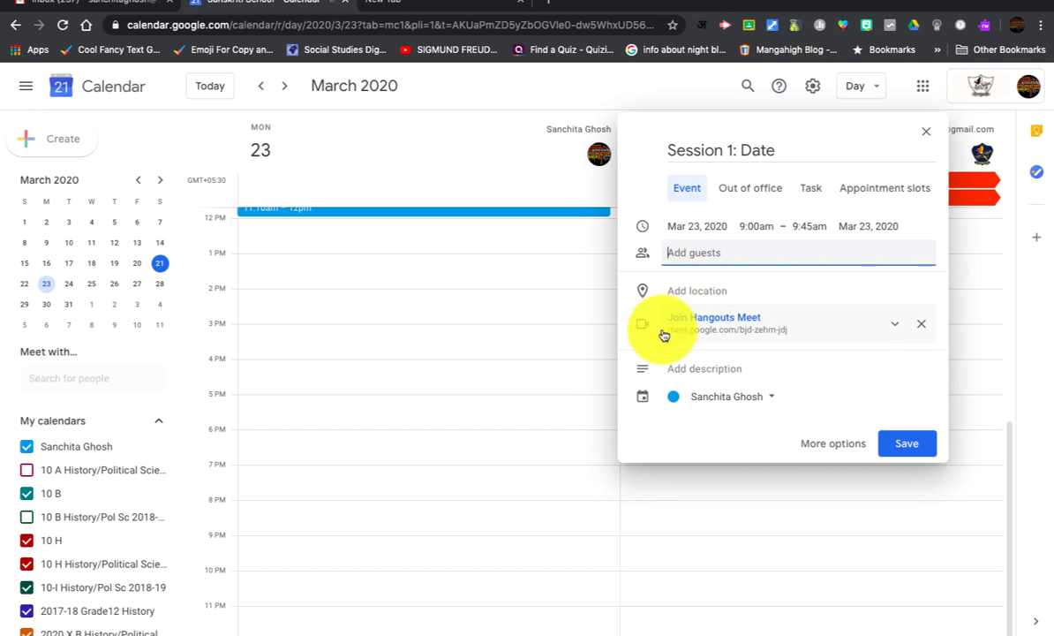
{"action": "left_click_drag", "start_coordinate": [665, 334], "coordinate": [793, 338]}
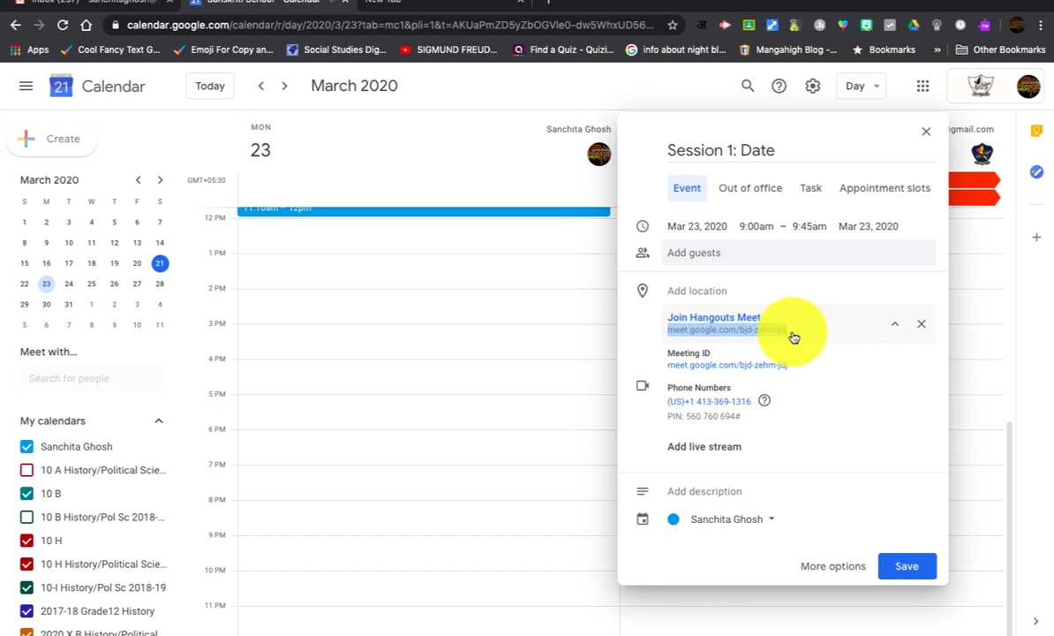
{"action": "left_click", "coordinate": [907, 568]}
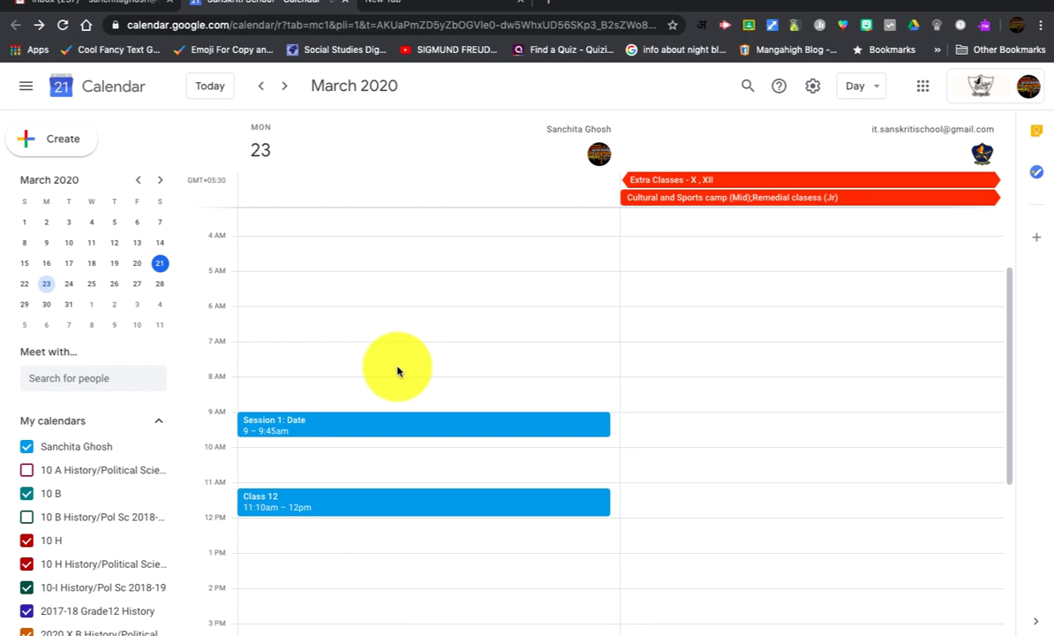
Join the Hangouts Meet call from the saved "Session 1: Date" event and turn the camera off
{"action": "left_click", "coordinate": [285, 419]}
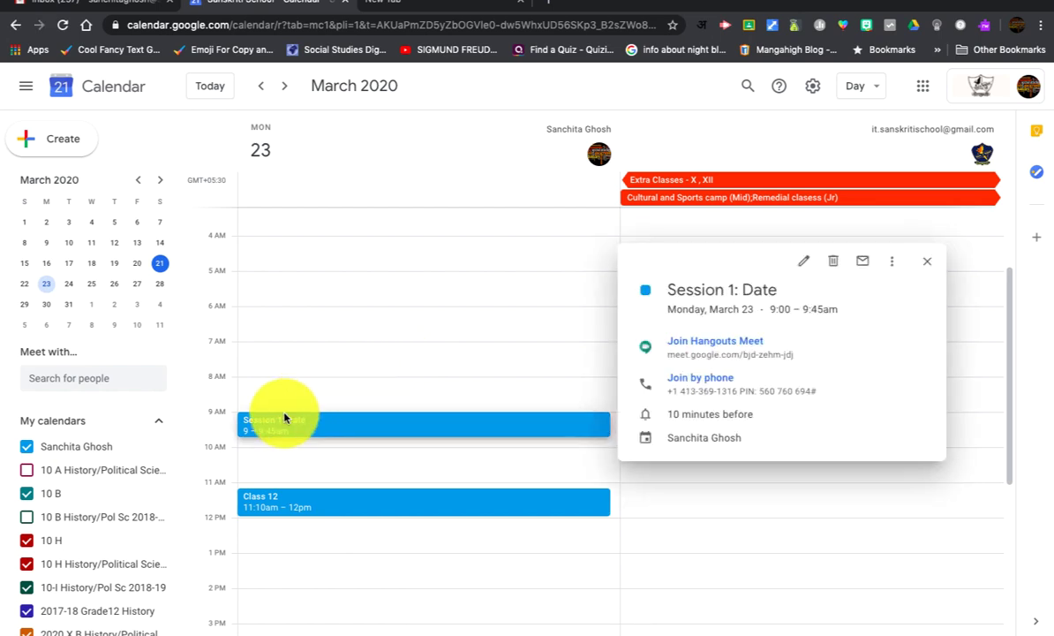
{"action": "left_click", "coordinate": [717, 346]}
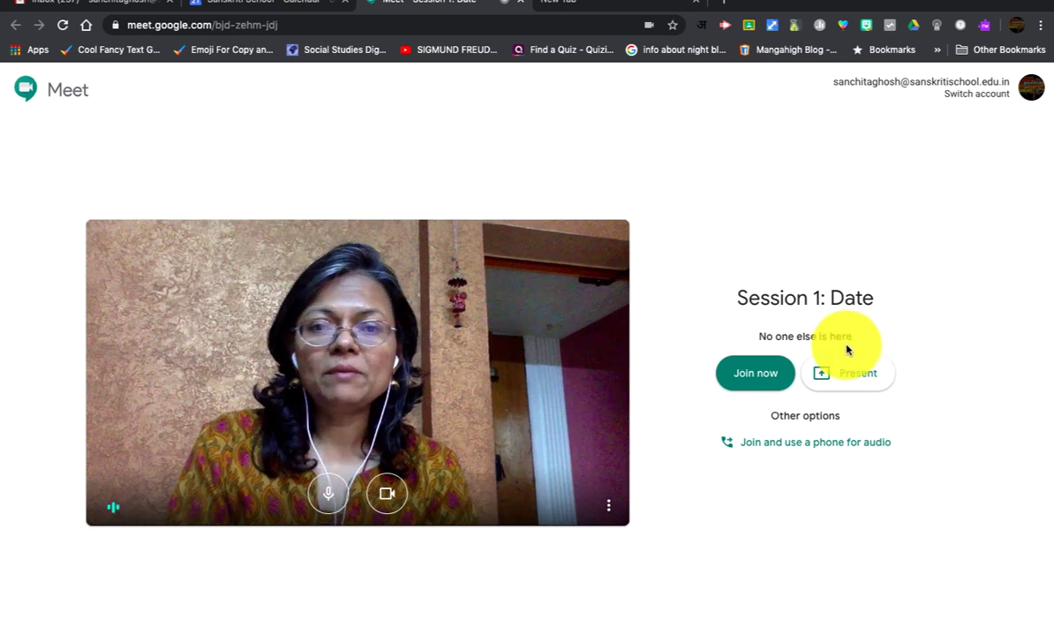
{"action": "left_click", "coordinate": [755, 379]}
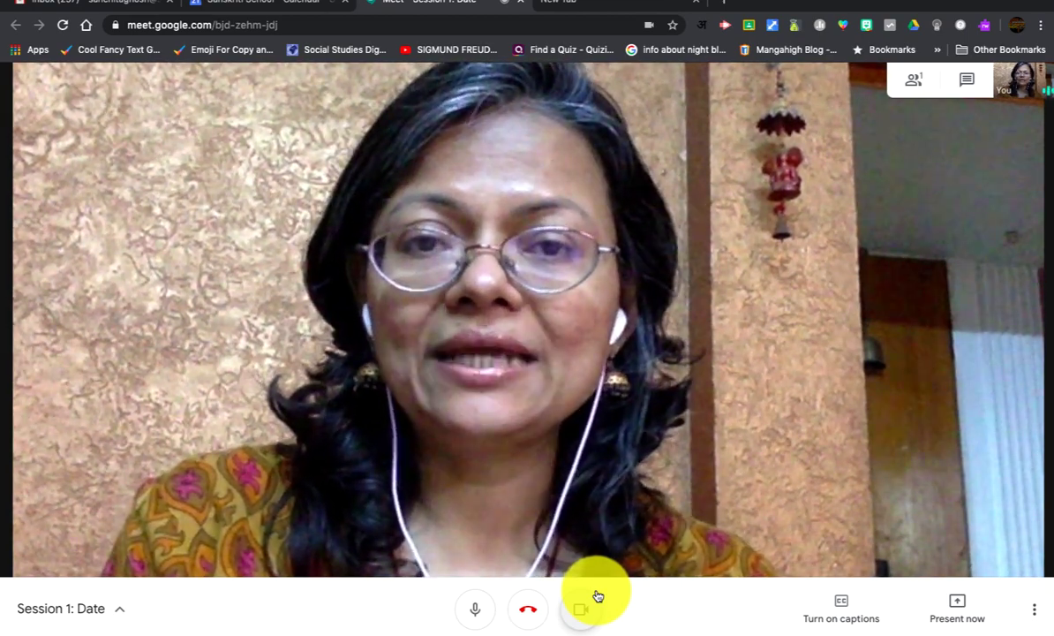
{"action": "left_click", "coordinate": [596, 598]}
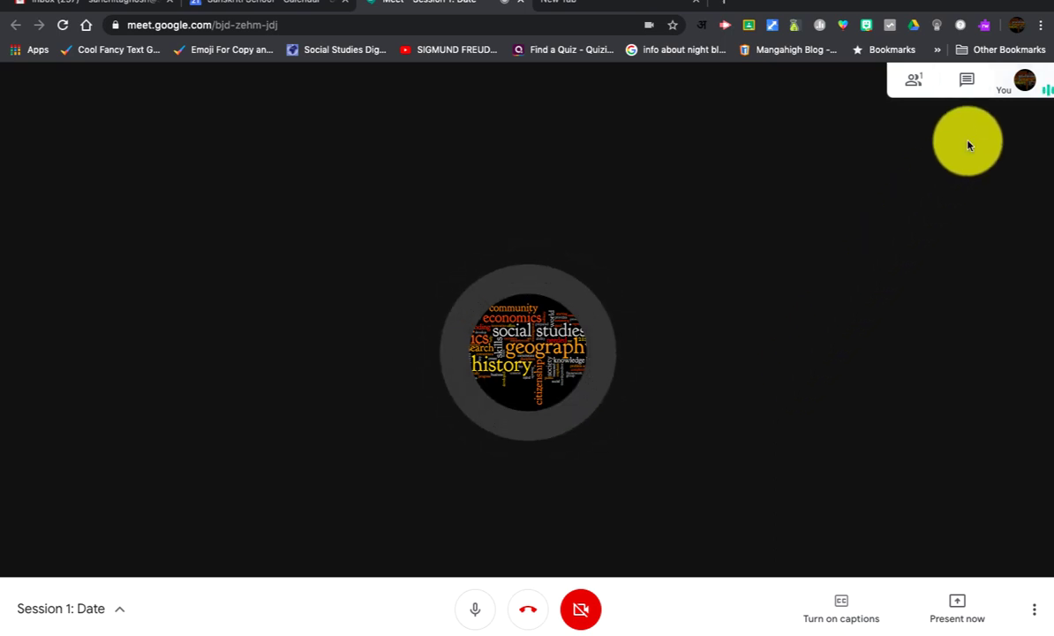
View the meeting's participant list and send everyone a chat message beginning with "Que"
{"action": "left_click", "coordinate": [919, 84]}
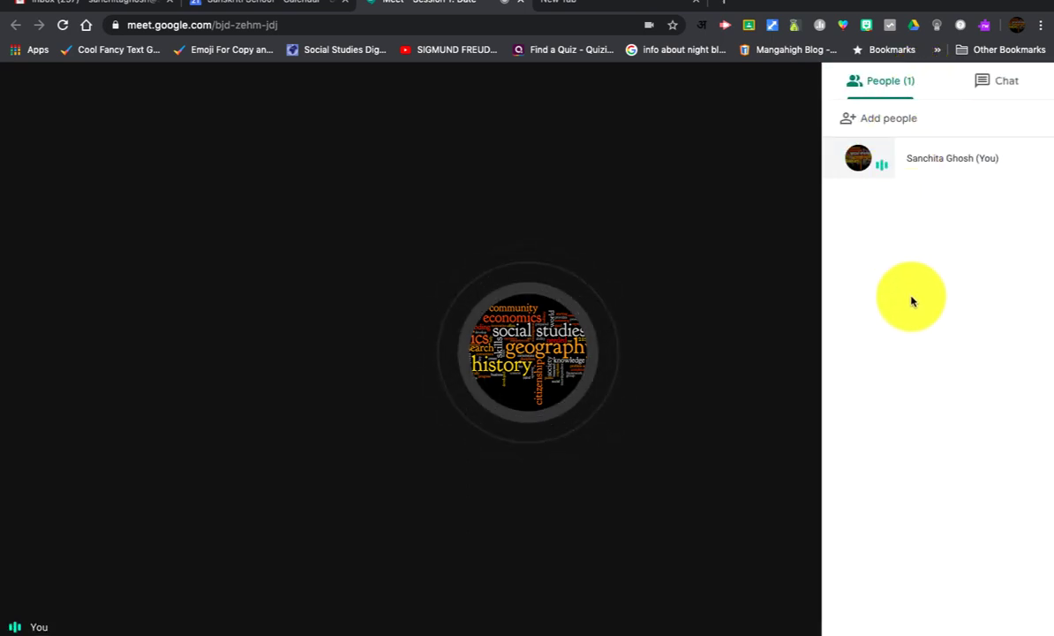
{"action": "left_click", "coordinate": [1007, 84]}
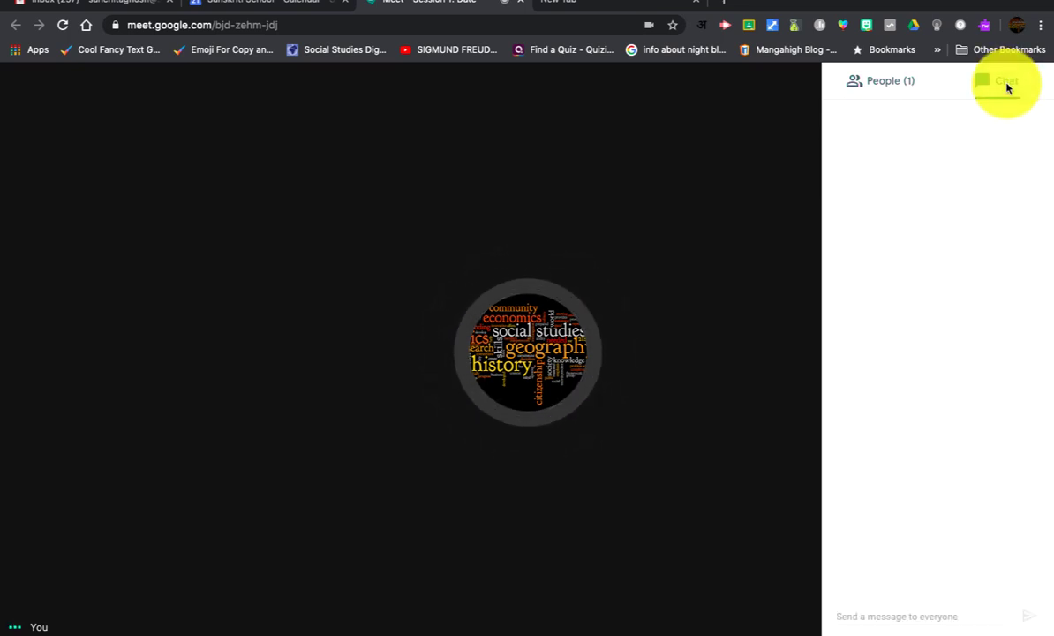
{"action": "left_click", "coordinate": [879, 615]}
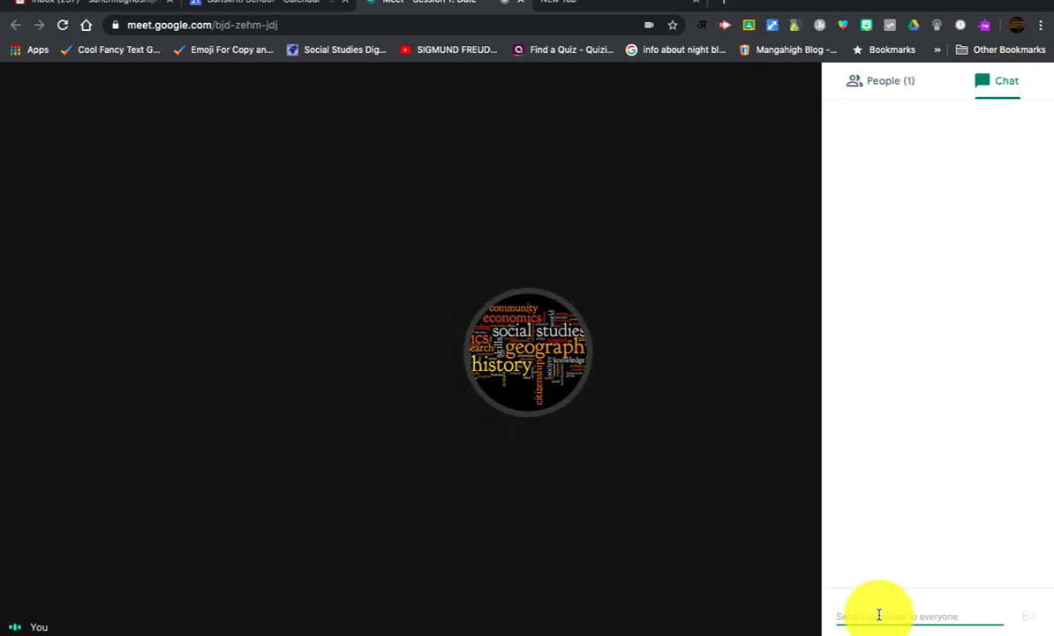
{"action": "type", "text": "Q"}
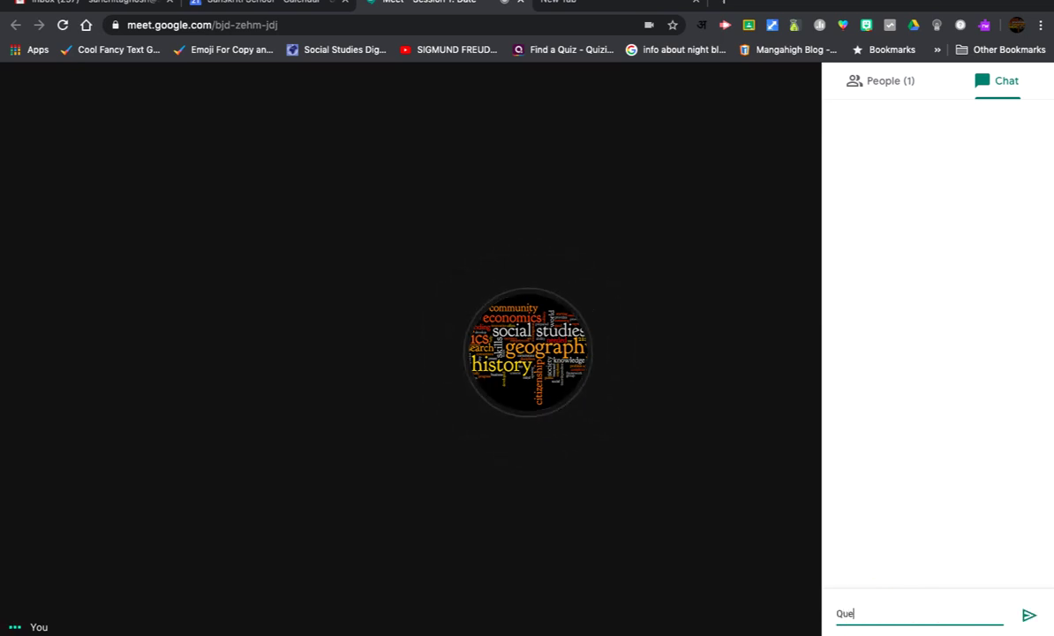
{"action": "left_click", "coordinate": [1025, 617]}
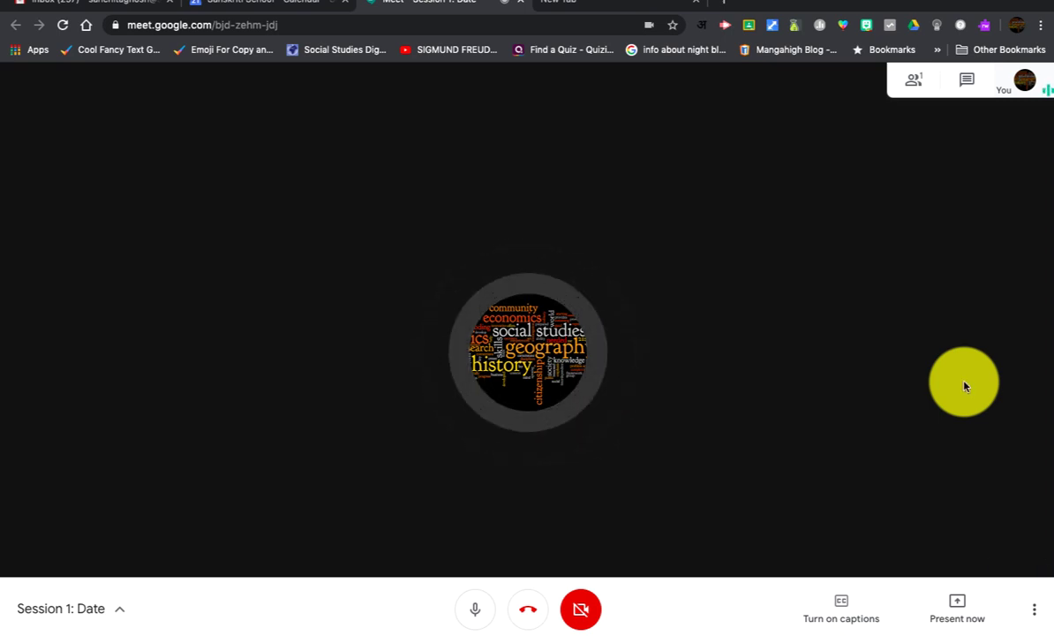
Start recording the meeting and accept the participant consent notice
{"action": "left_click", "coordinate": [1035, 614]}
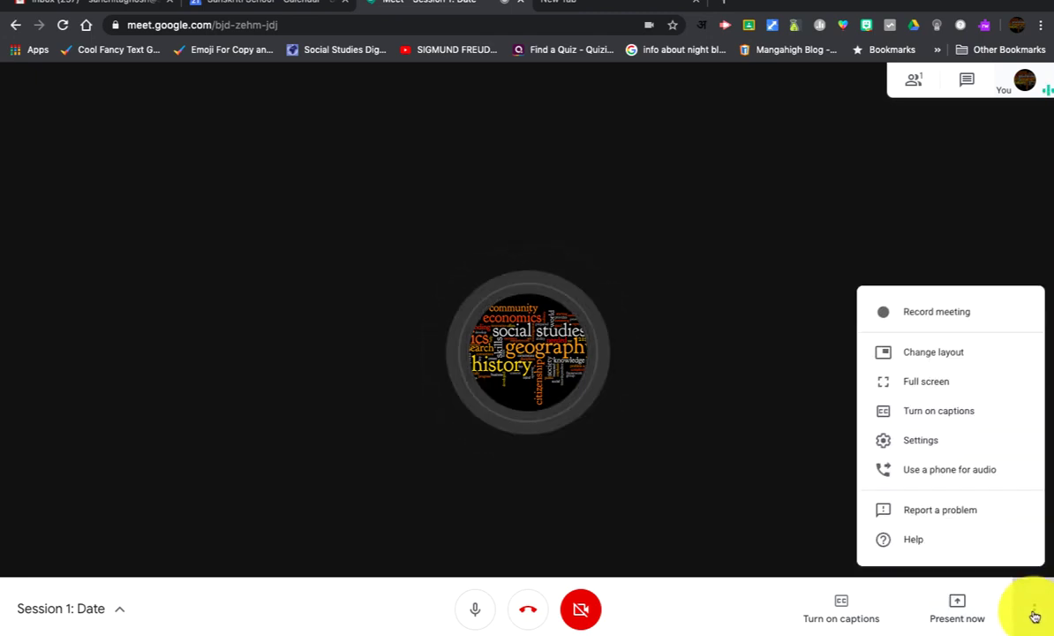
{"action": "left_click", "coordinate": [944, 313]}
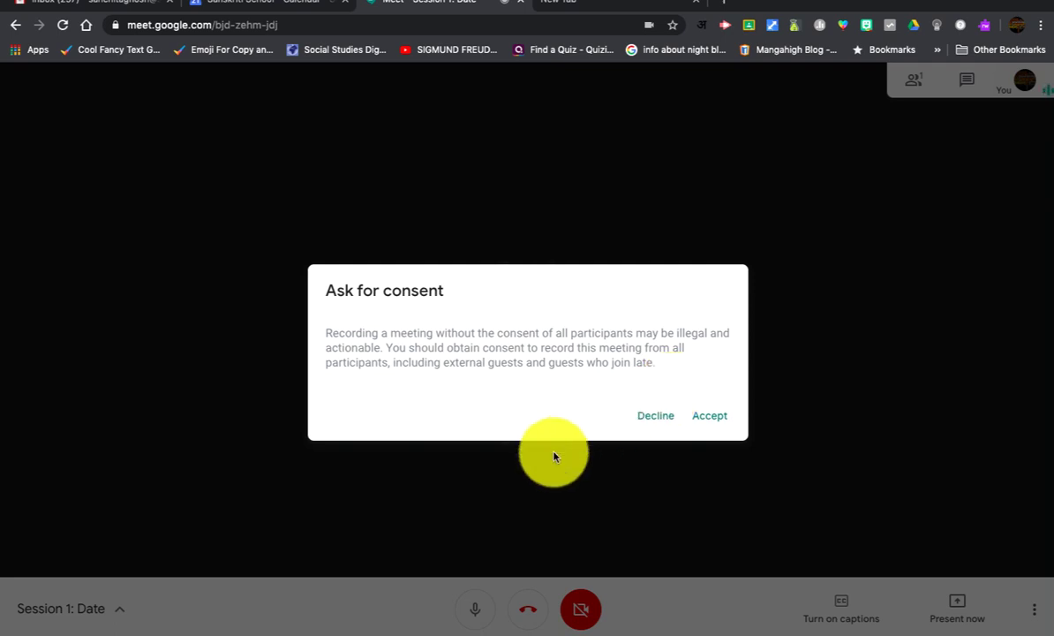
{"action": "left_click", "coordinate": [711, 417]}
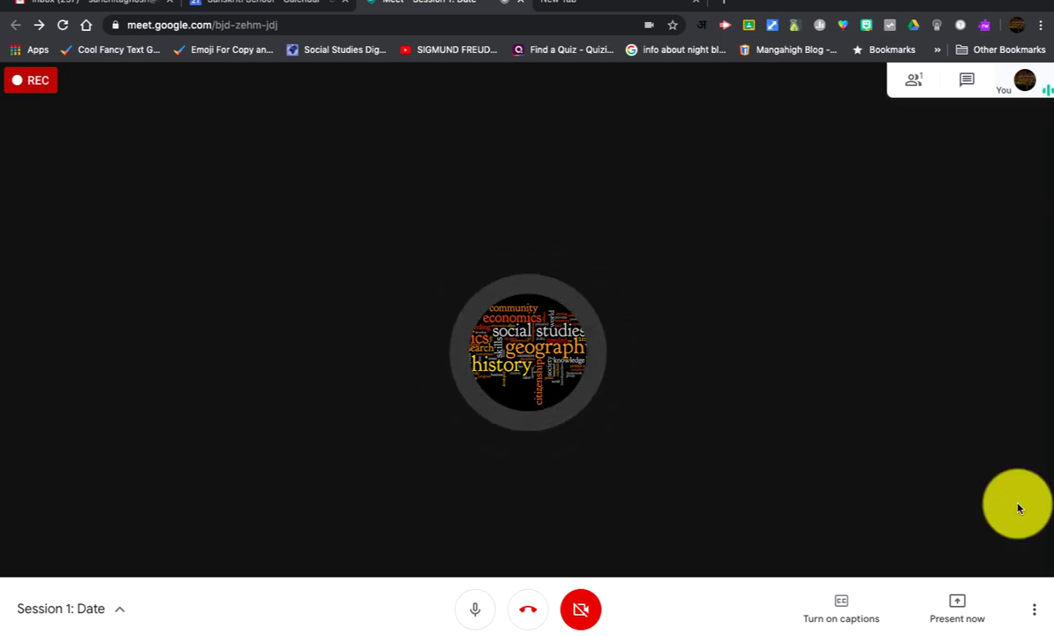
Stop the meeting recording and confirm the stop
{"action": "left_click", "coordinate": [1035, 617]}
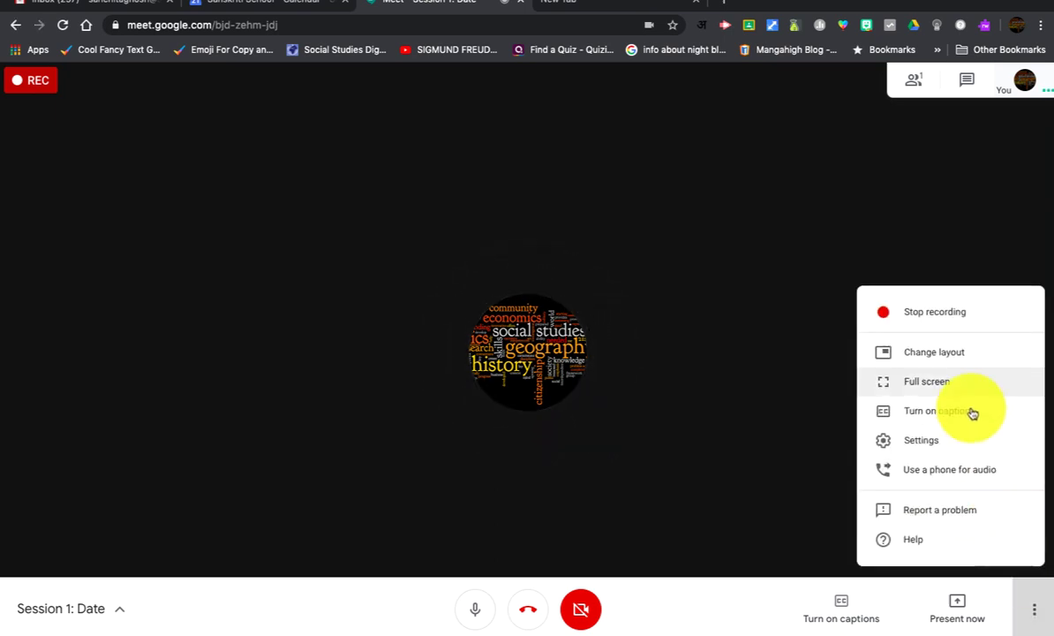
{"action": "left_click", "coordinate": [942, 316]}
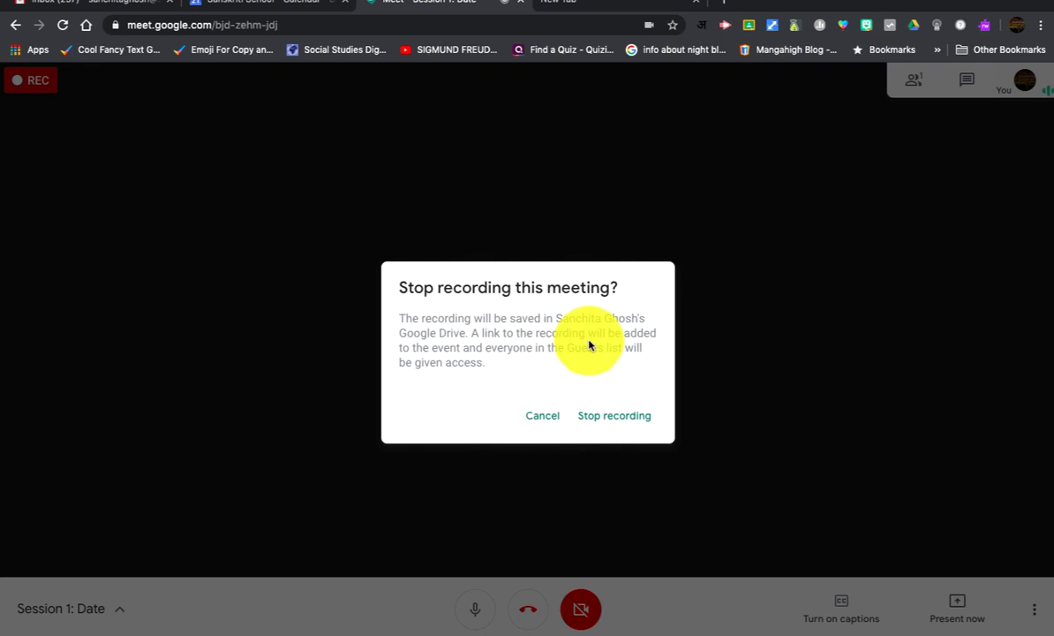
{"action": "left_click", "coordinate": [616, 419]}
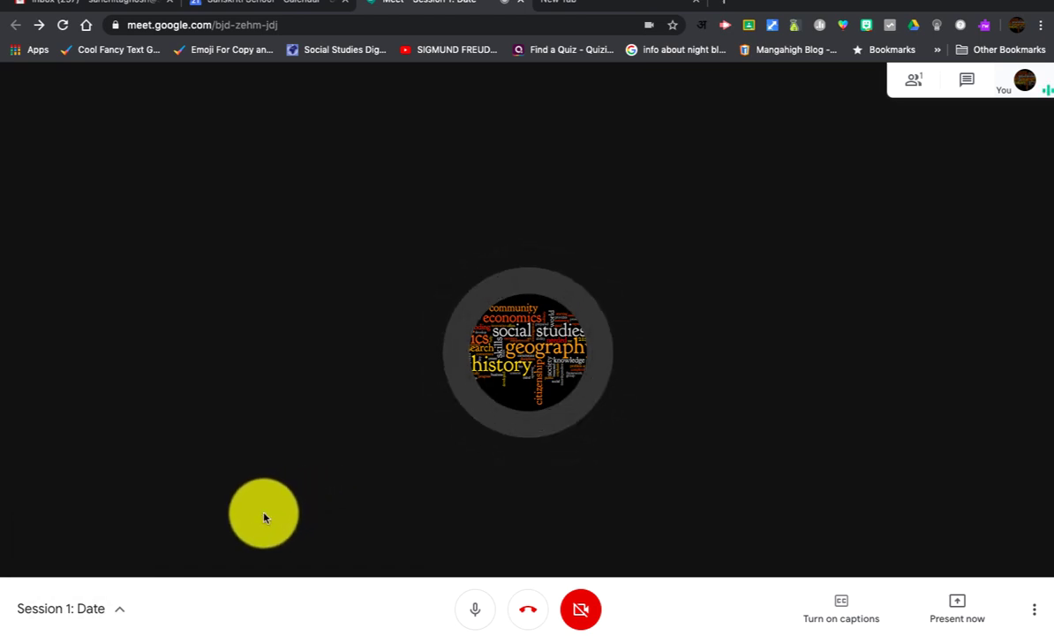
Review the meeting's joining details and its calendar attachments, and close the information box
{"action": "left_click", "coordinate": [122, 611]}
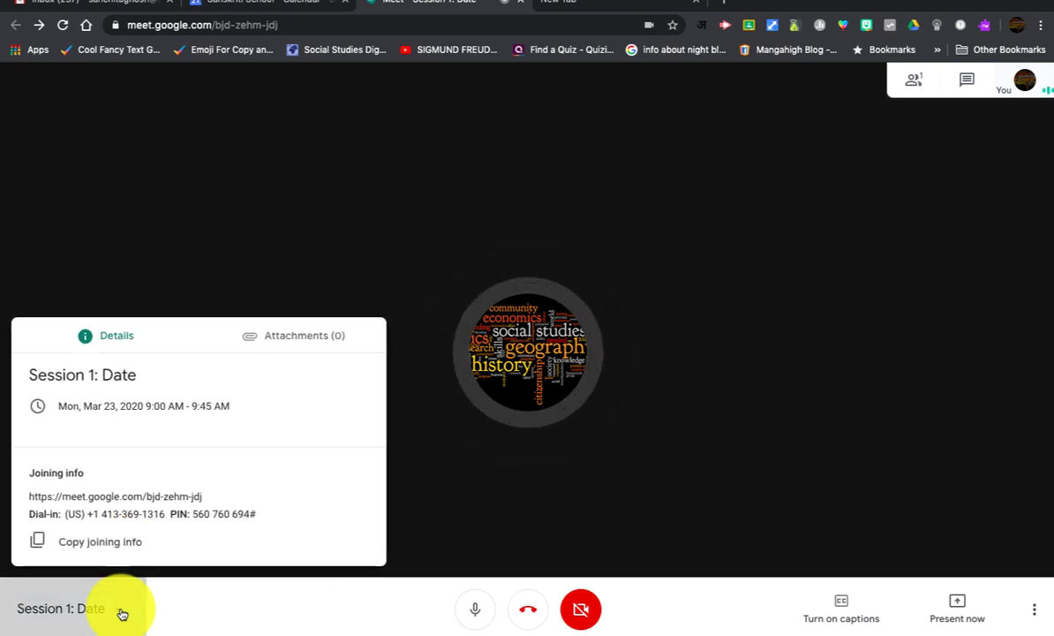
{"action": "left_click", "coordinate": [292, 338]}
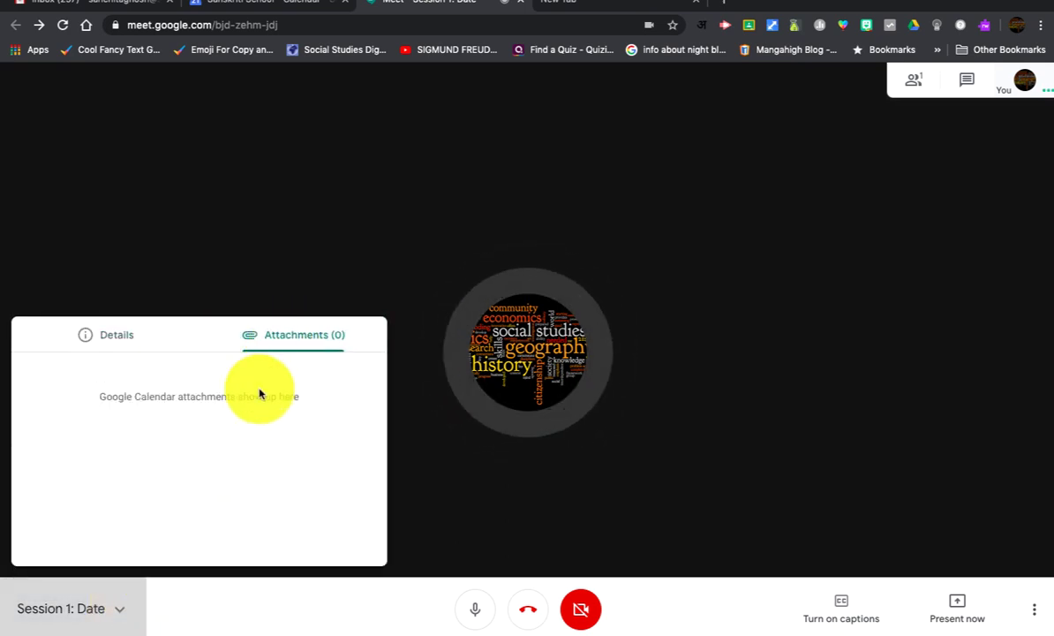
{"action": "left_click", "coordinate": [128, 336]}
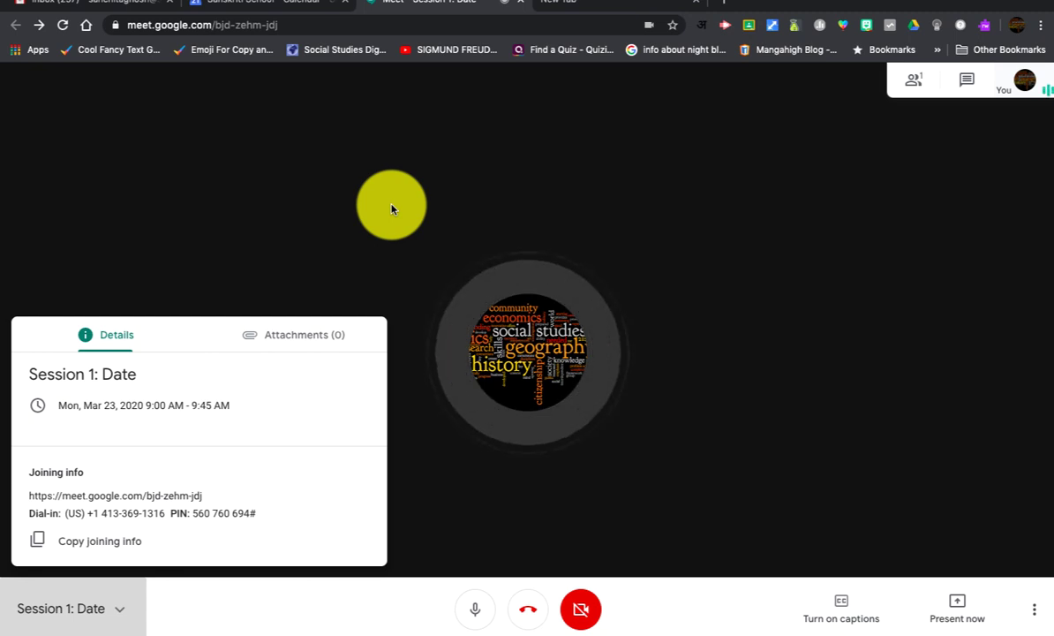
{"action": "left_click", "coordinate": [392, 209]}
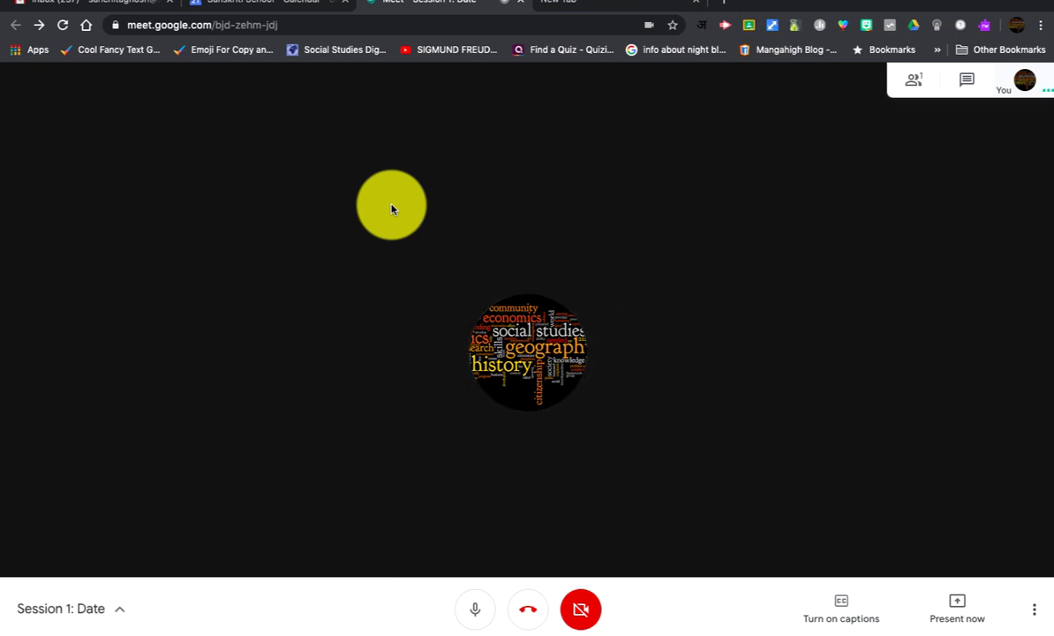
Present the entire screen to everyone in the meeting and hide the screen-sharing notice
{"action": "left_click", "coordinate": [957, 591]}
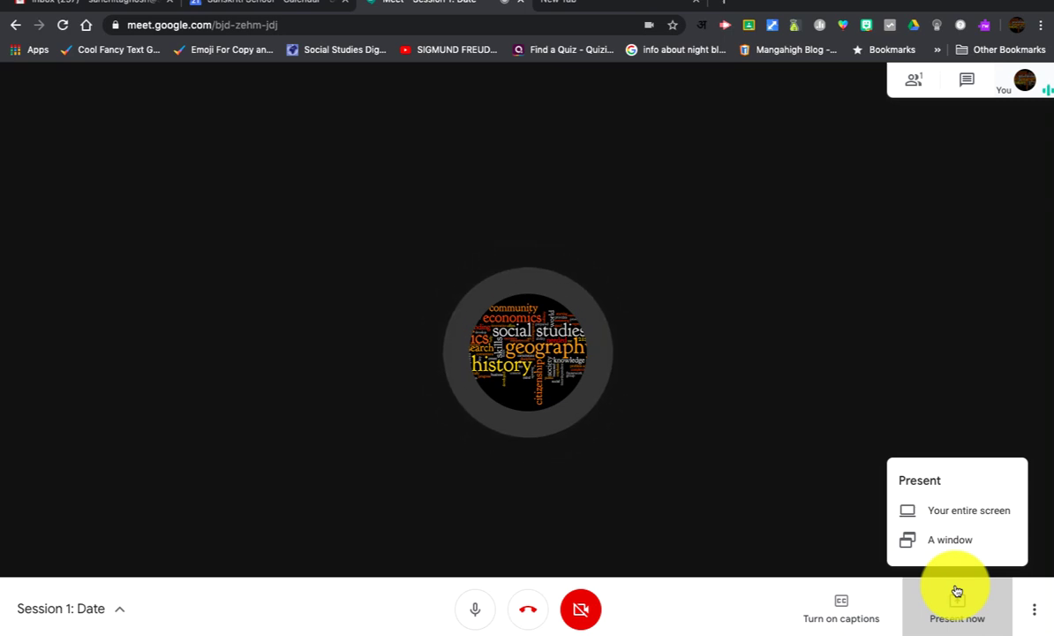
{"action": "left_click", "coordinate": [965, 516]}
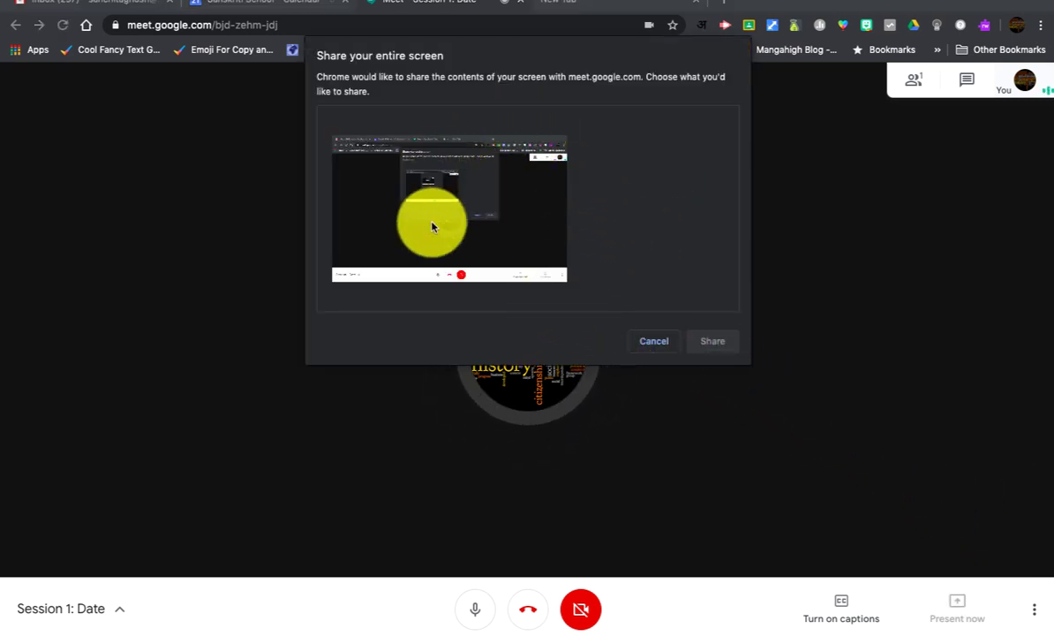
{"action": "left_click", "coordinate": [470, 224]}
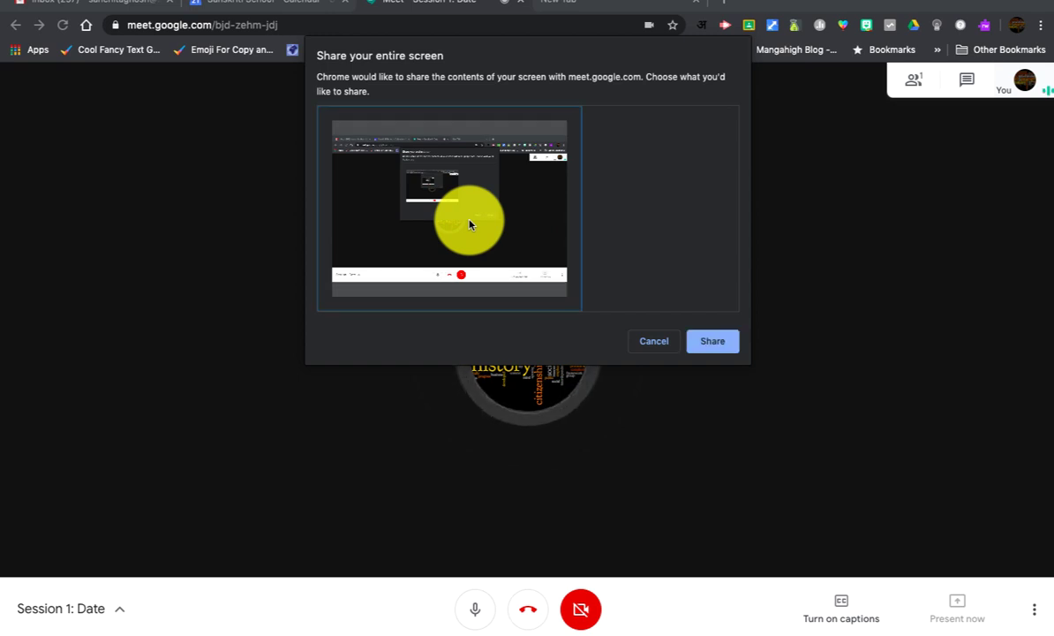
{"action": "left_click", "coordinate": [697, 338]}
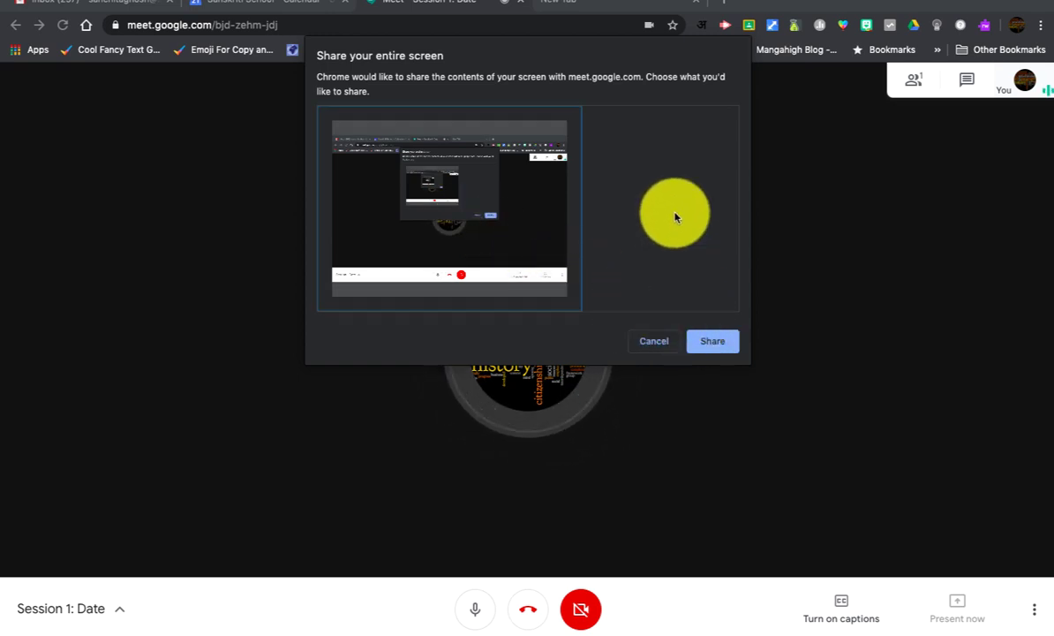
{"action": "left_click", "coordinate": [711, 342]}
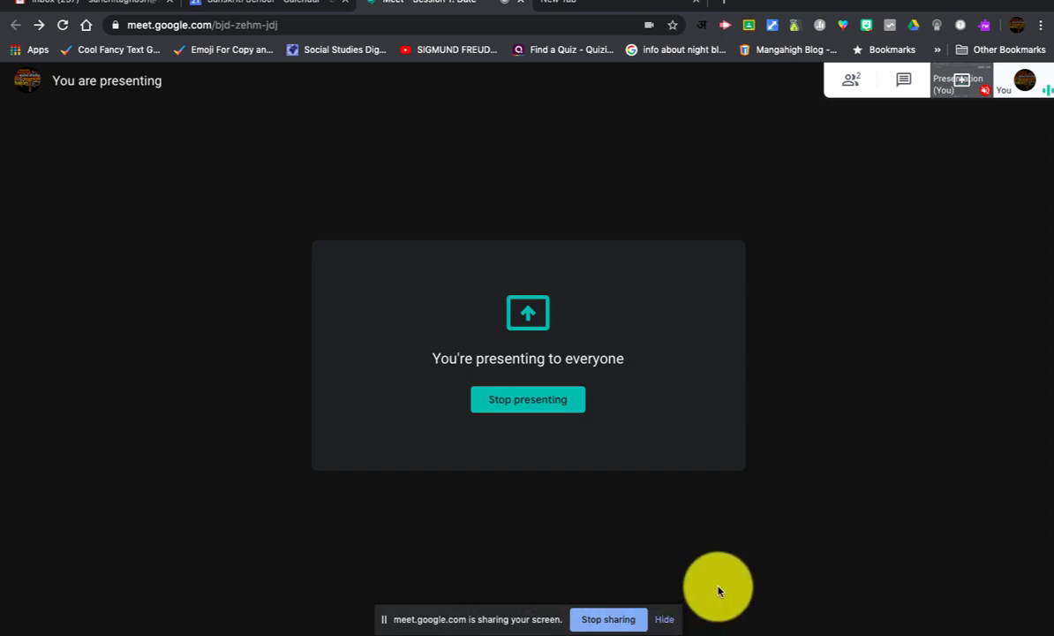
{"action": "left_click", "coordinate": [666, 621]}
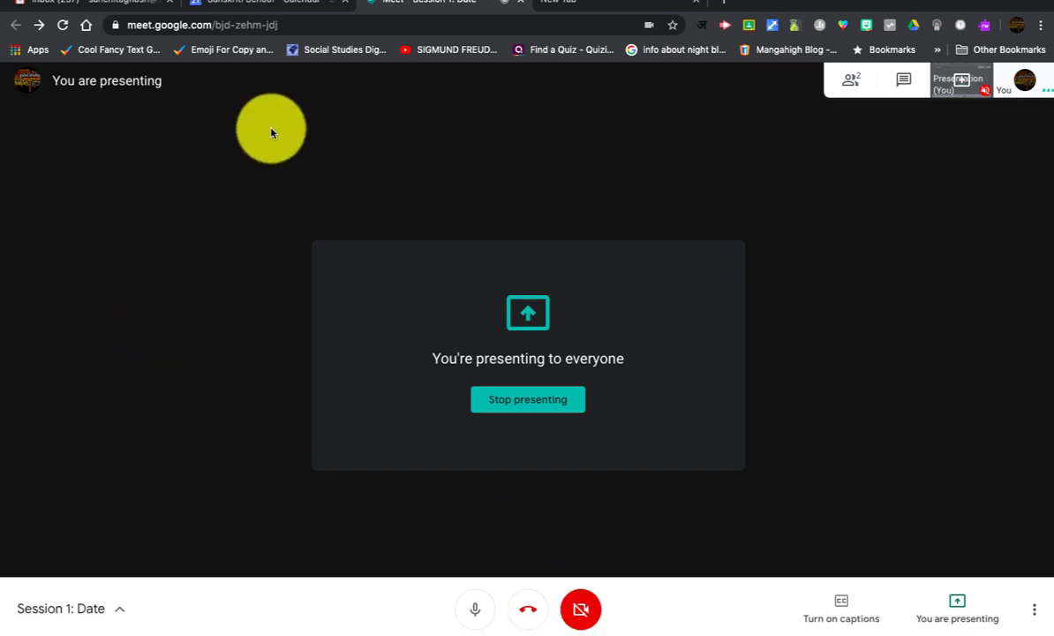
Show the calendar and the "What is Power Sharing?" slides while presenting, and return to the meeting
{"action": "left_click", "coordinate": [264, 5]}
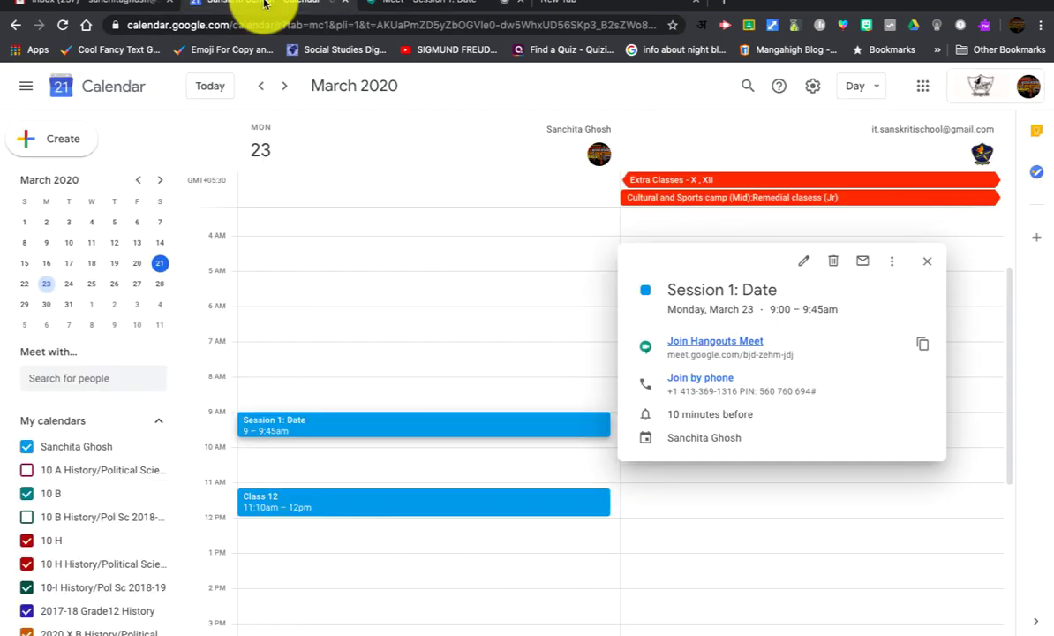
{"action": "key", "text": "ctrl+Tab"}
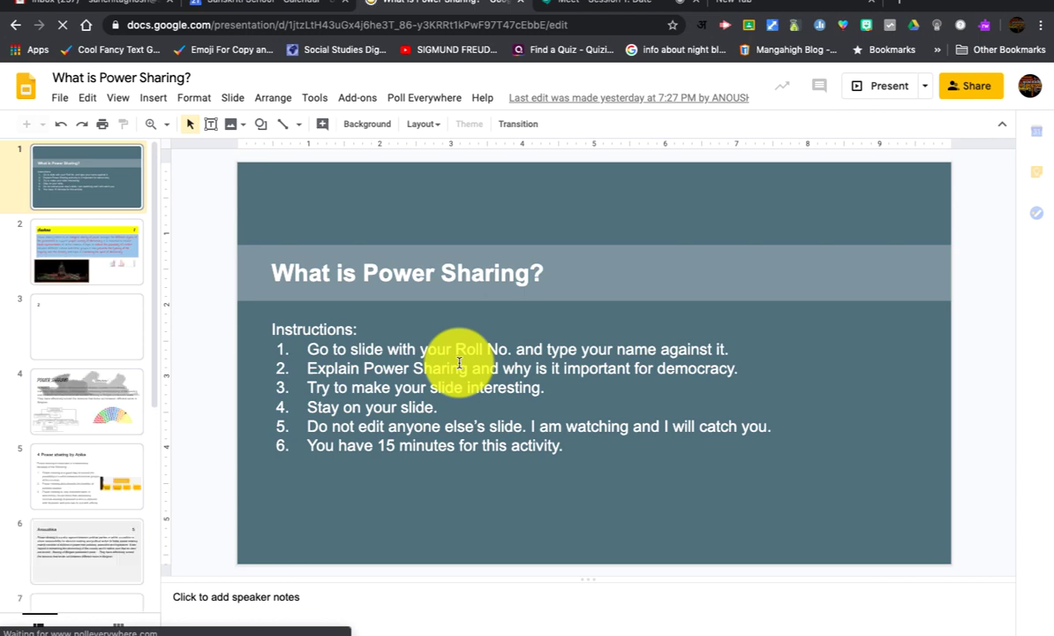
{"action": "key", "text": "ctrl+Tab"}
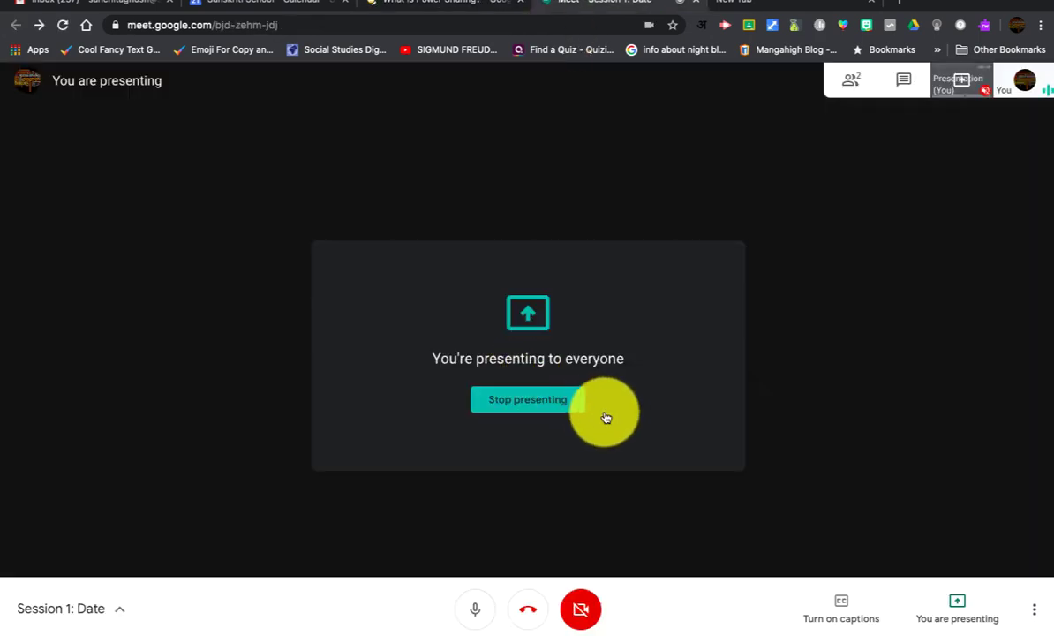
Stop presenting the screen and check the meeting's participant list
{"action": "left_click", "coordinate": [524, 400]}
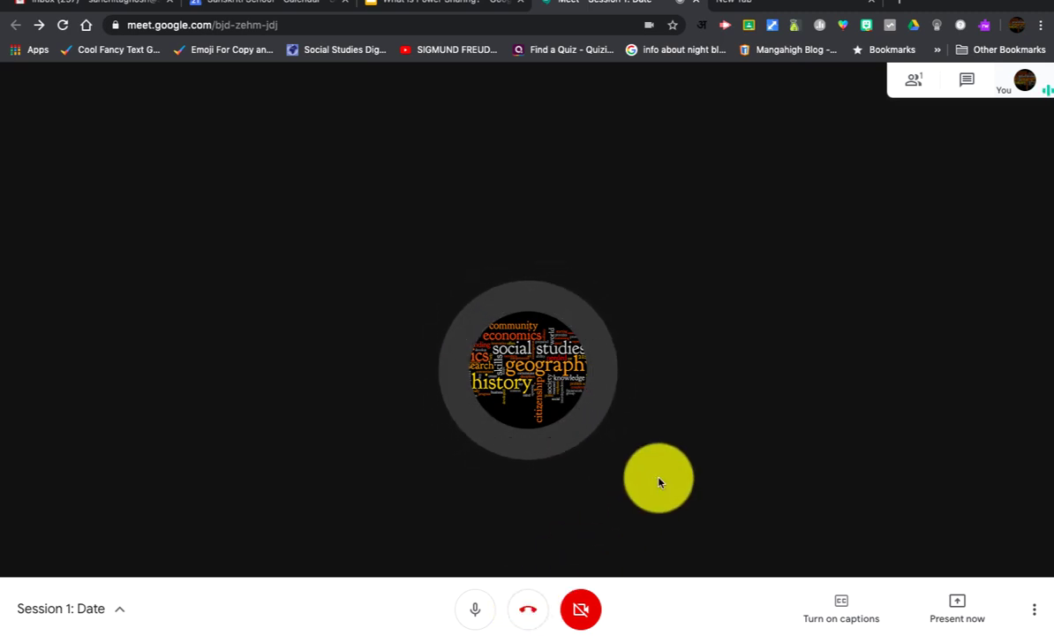
{"action": "left_click", "coordinate": [914, 81]}
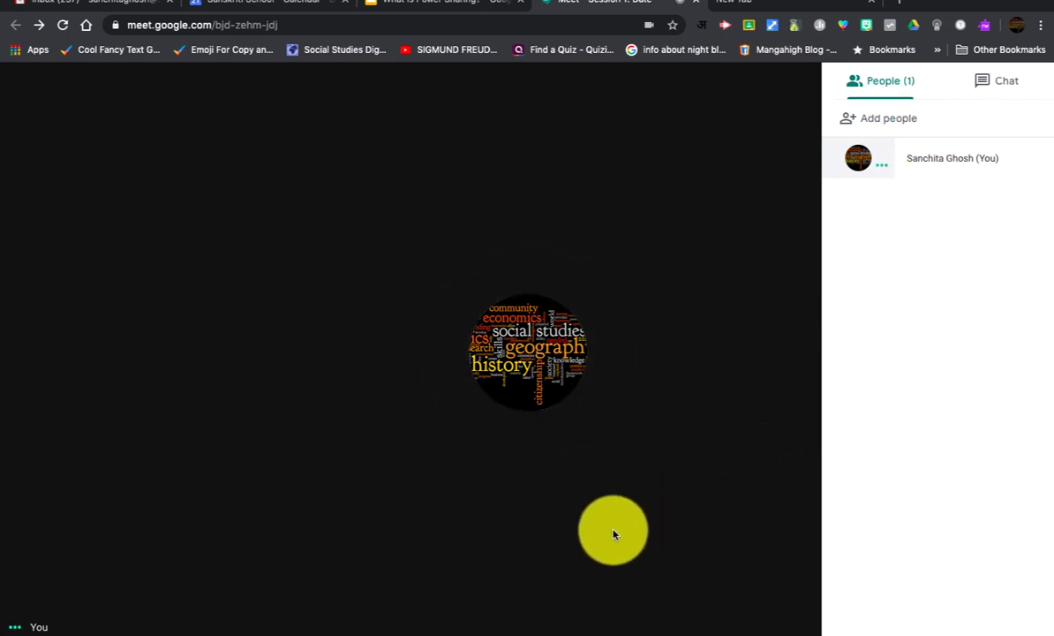
{"action": "left_click", "coordinate": [613, 533]}
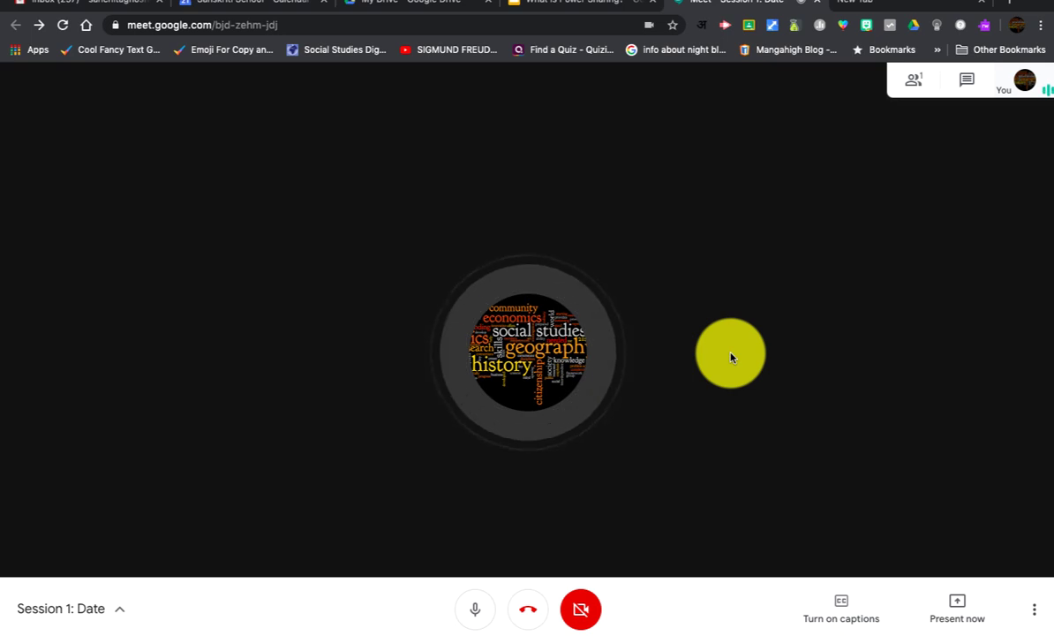
Switch to Google Drive and open the "Meet Recordings" folder in My Drive
{"action": "left_click", "coordinate": [402, 2]}
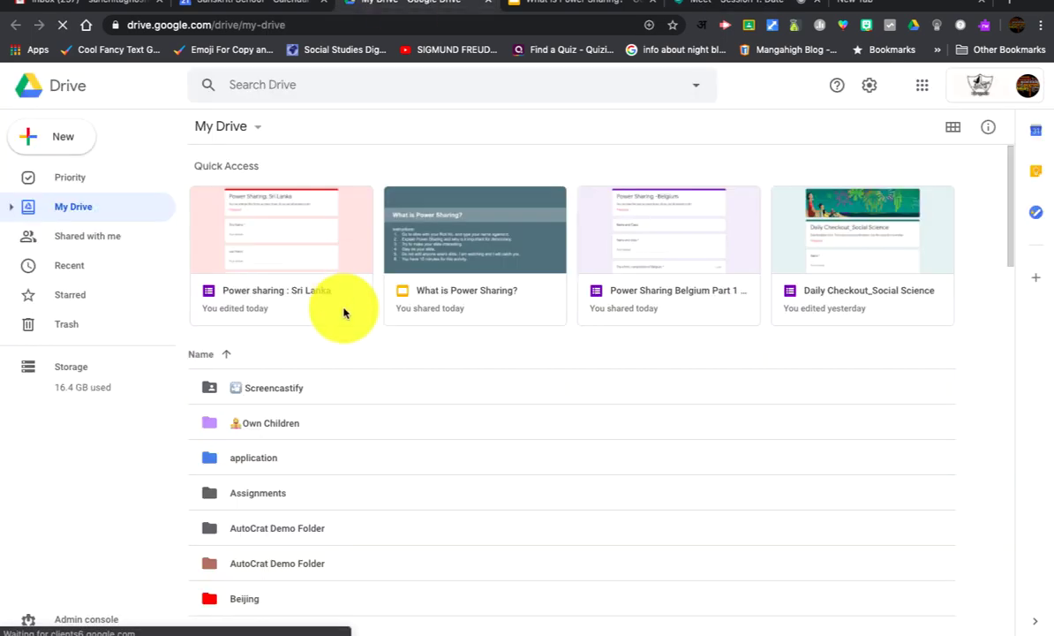
{"action": "scroll", "coordinate": [372, 471], "scroll_direction": "down", "scroll_amount": 10}
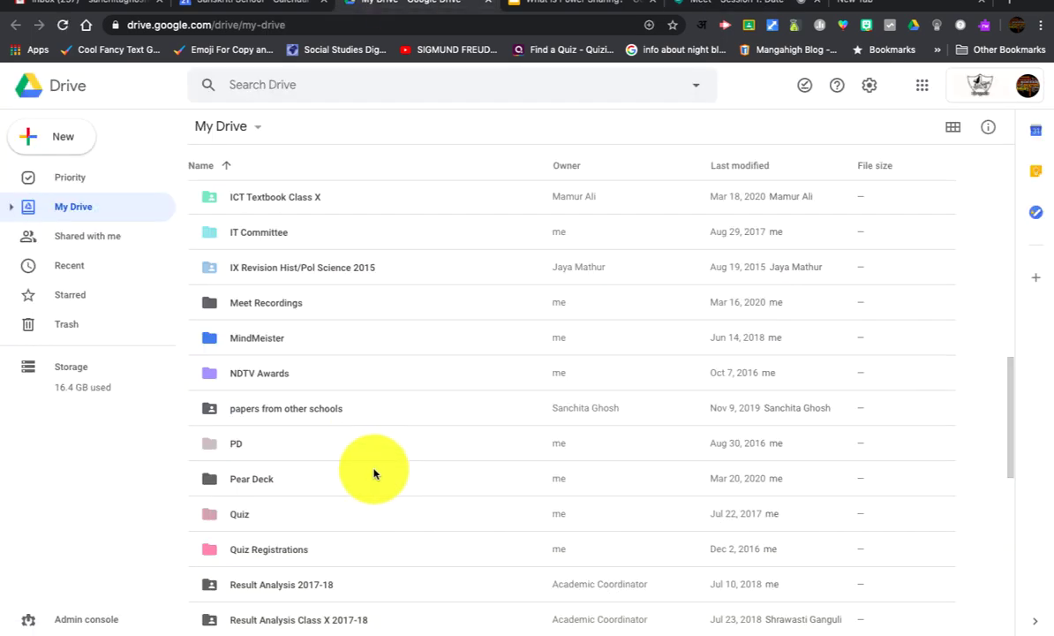
{"action": "double_click", "coordinate": [244, 307]}
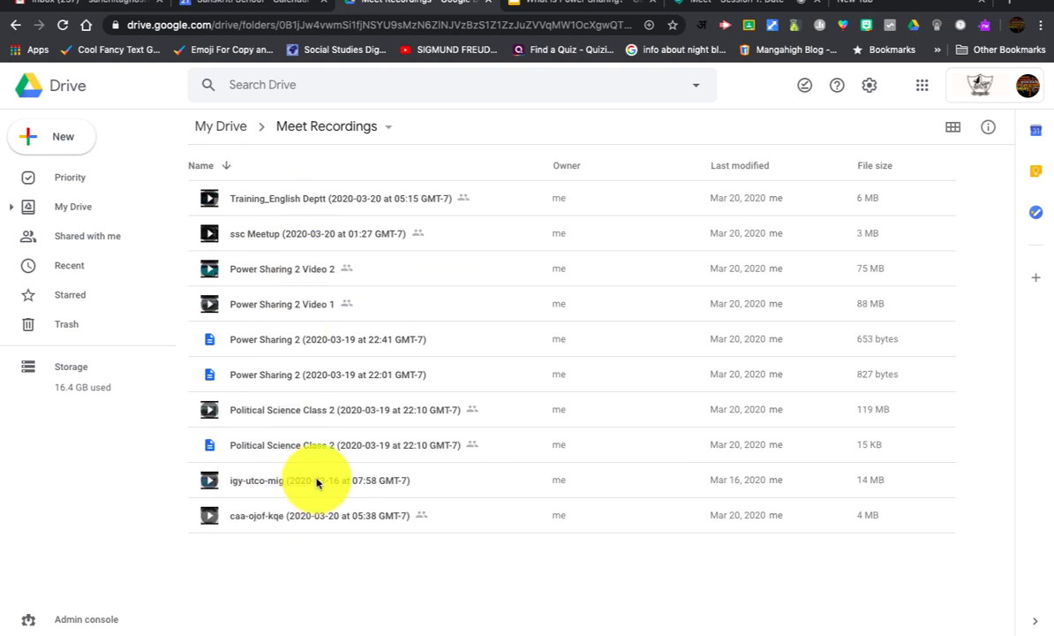
{"action": "right_click", "coordinate": [318, 479]}
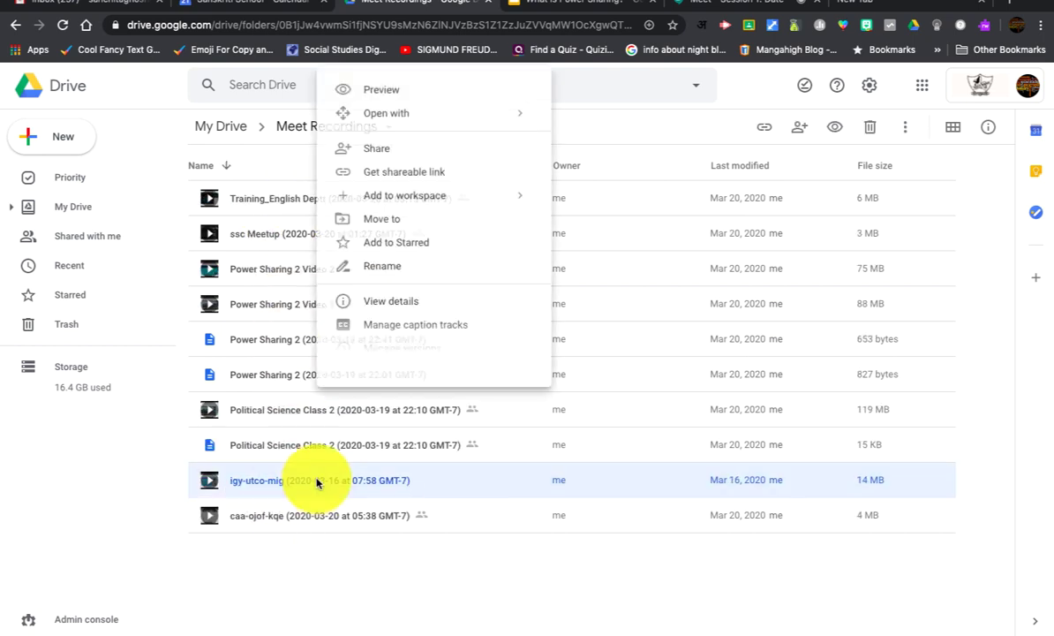
{"action": "left_click", "coordinate": [385, 268]}
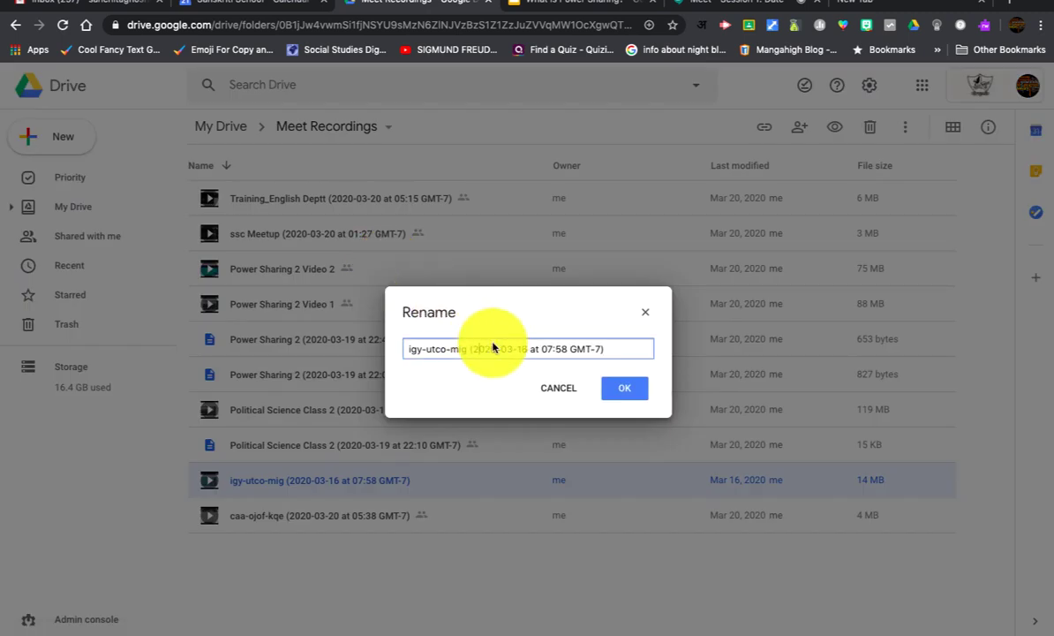
{"action": "key", "text": "Escape"}
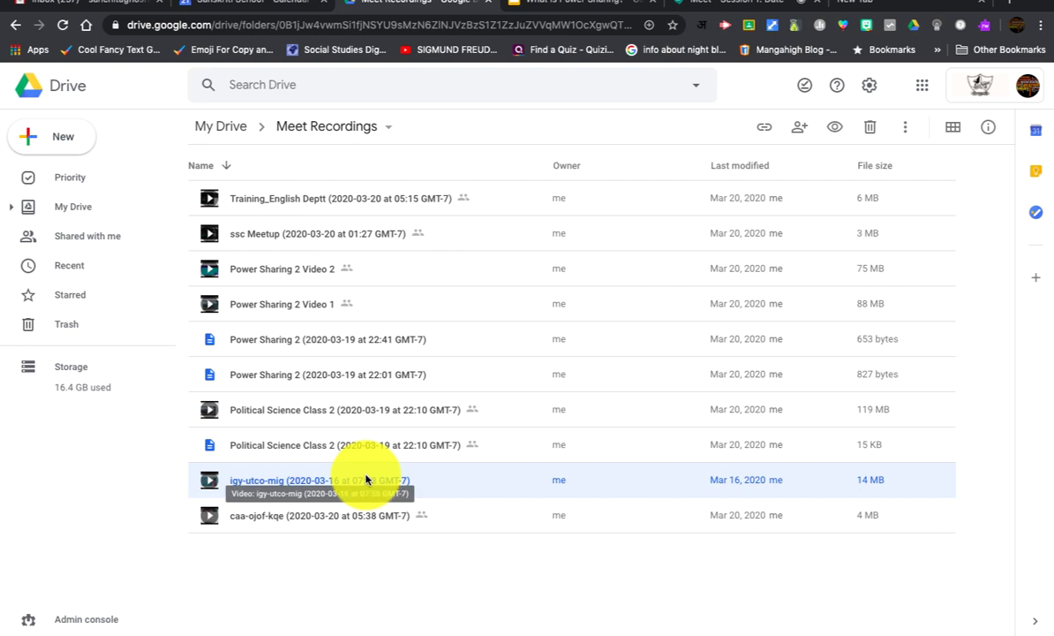
Check the Gmail inbox for the meeting-recording email and return to the "Meet Recordings" folder in Drive
{"action": "key", "text": "super+1"}
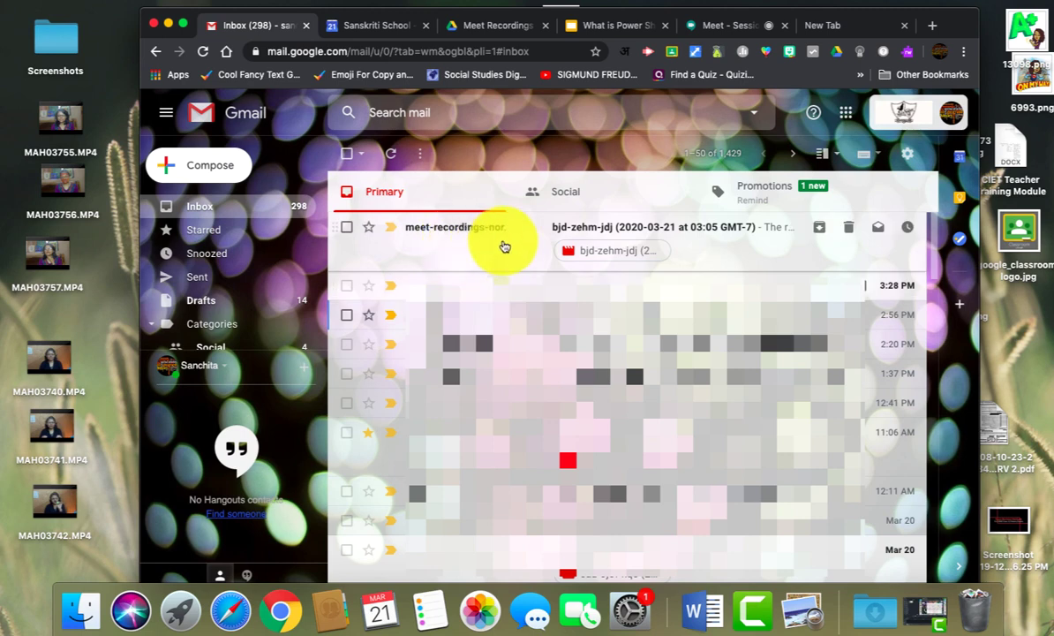
{"action": "key", "text": "super+3"}
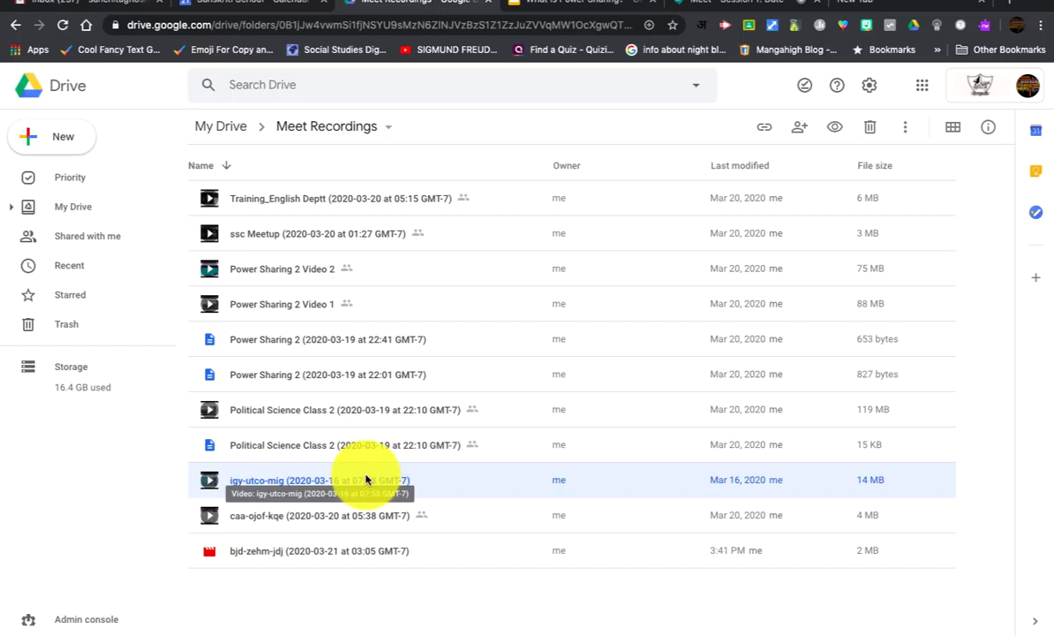